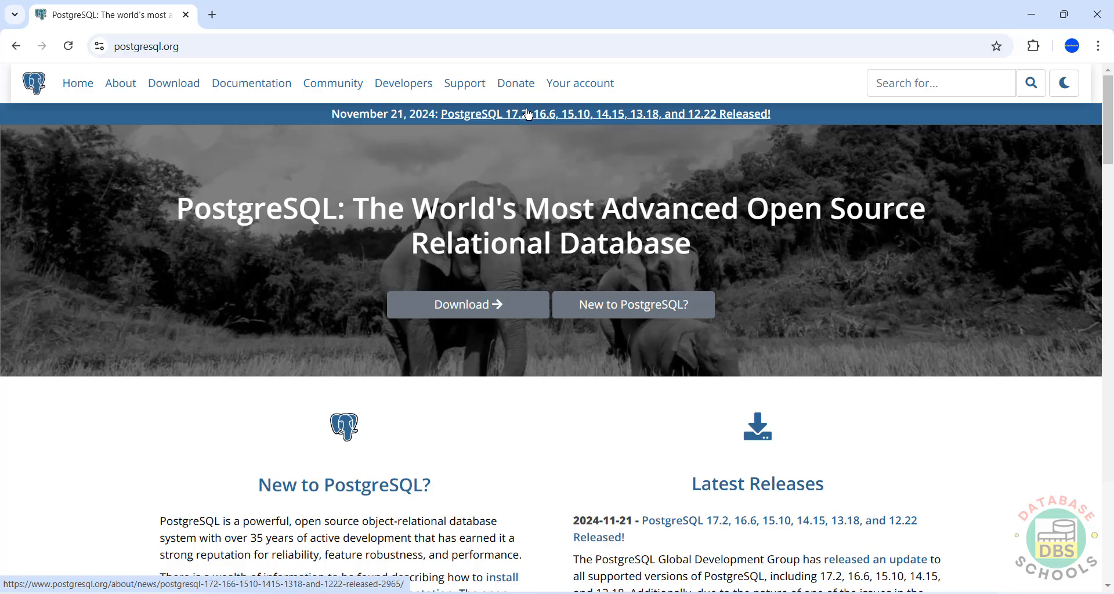
Step: Go to the EDB Windows installer downloads table and bring the 17.2 row into view
left_click(471, 301)
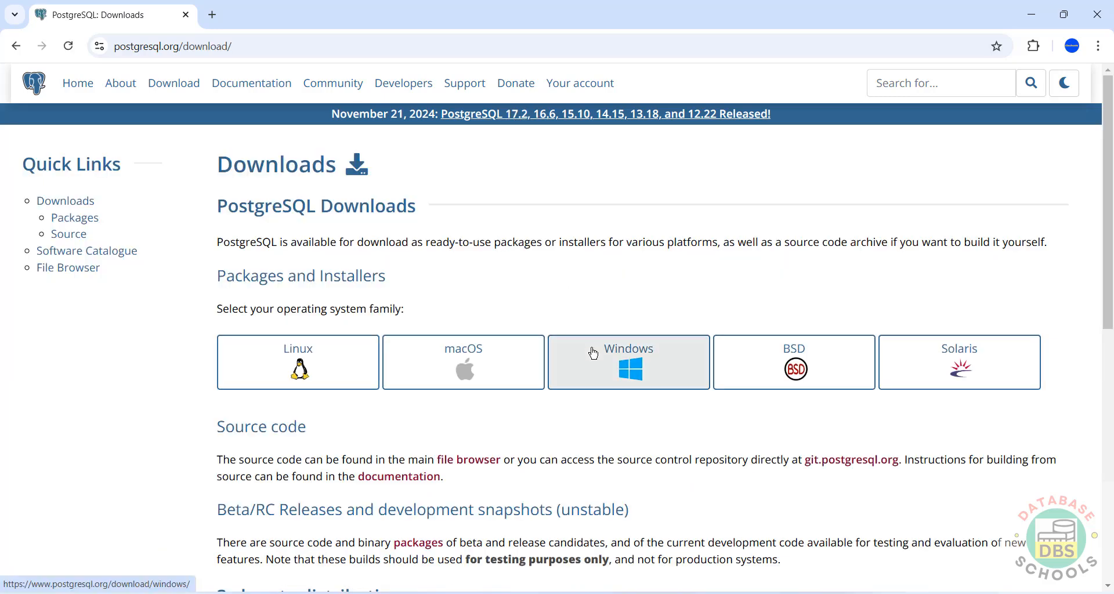
left_click(594, 353)
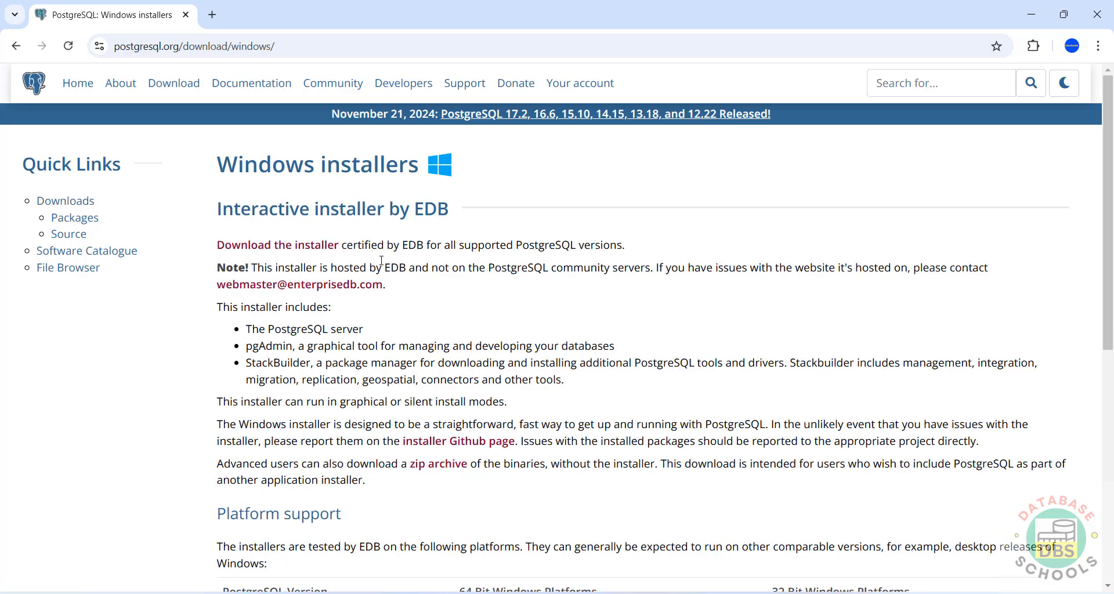
left_click(279, 251)
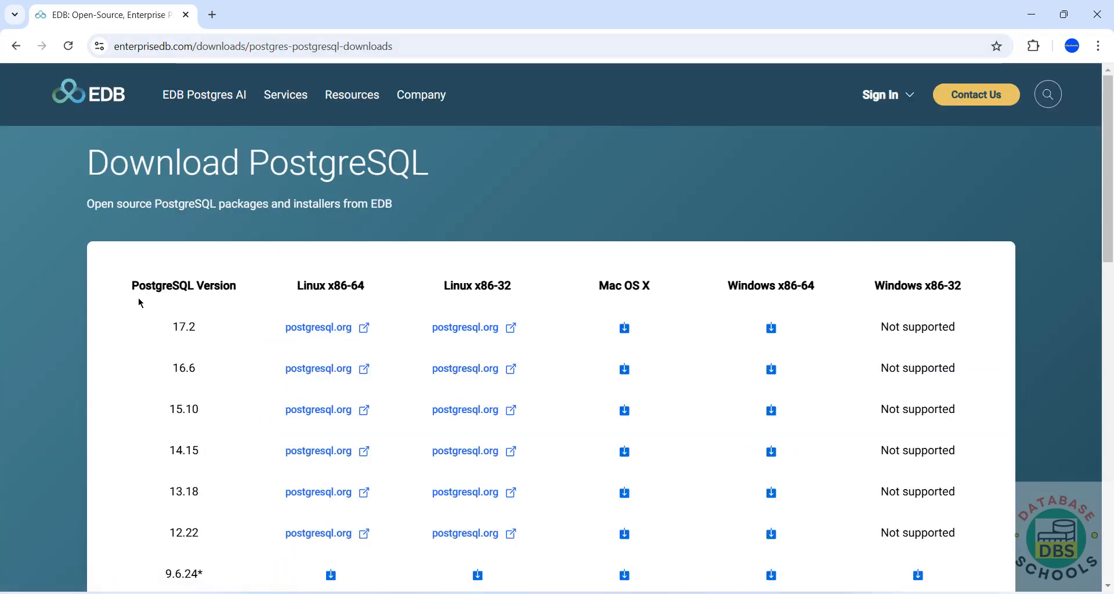
scroll(140, 304, "down", 4)
scroll(142, 307, "down", 3)
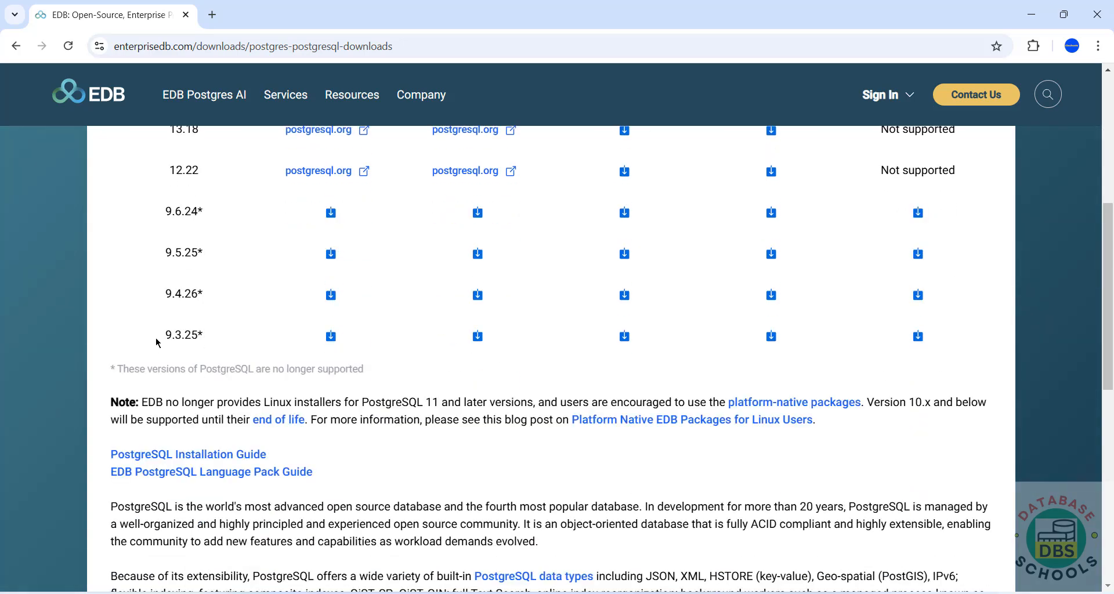
left_click_drag(160, 334, 217, 336)
scroll(228, 337, "up", 3)
scroll(228, 338, "up", 2)
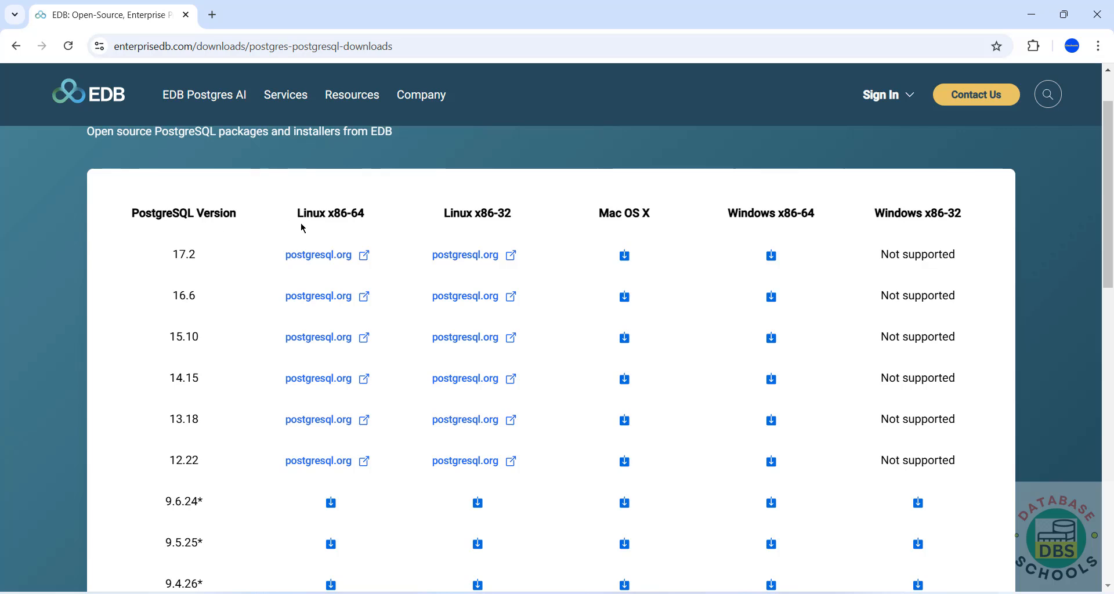
Step: Download the 17.2 Windows x86-64 installer and watch it complete in the download history
left_click(772, 256)
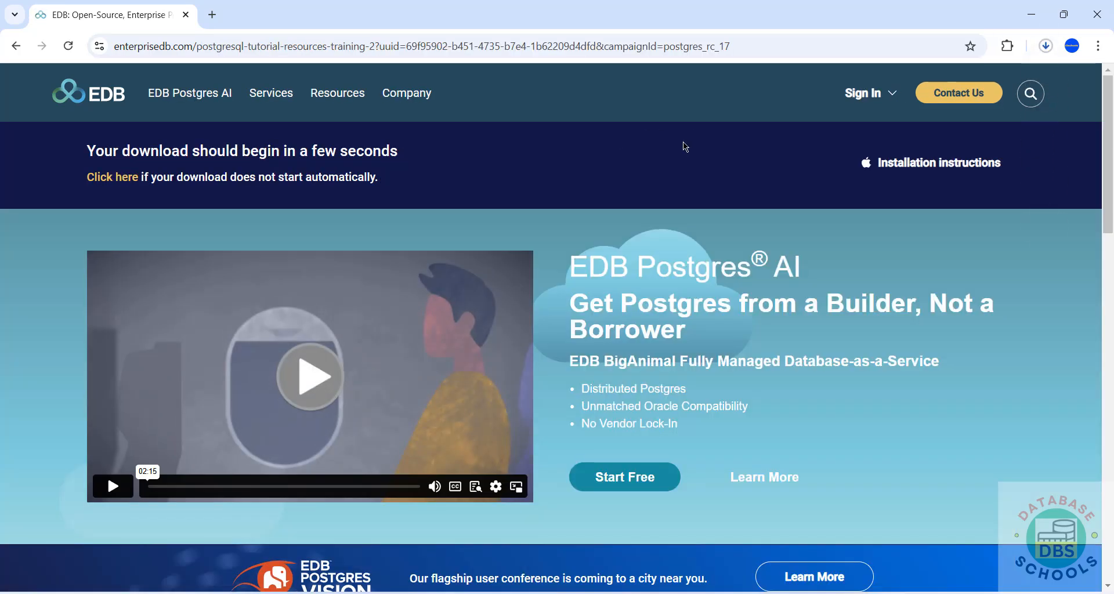
key("ctrl+j")
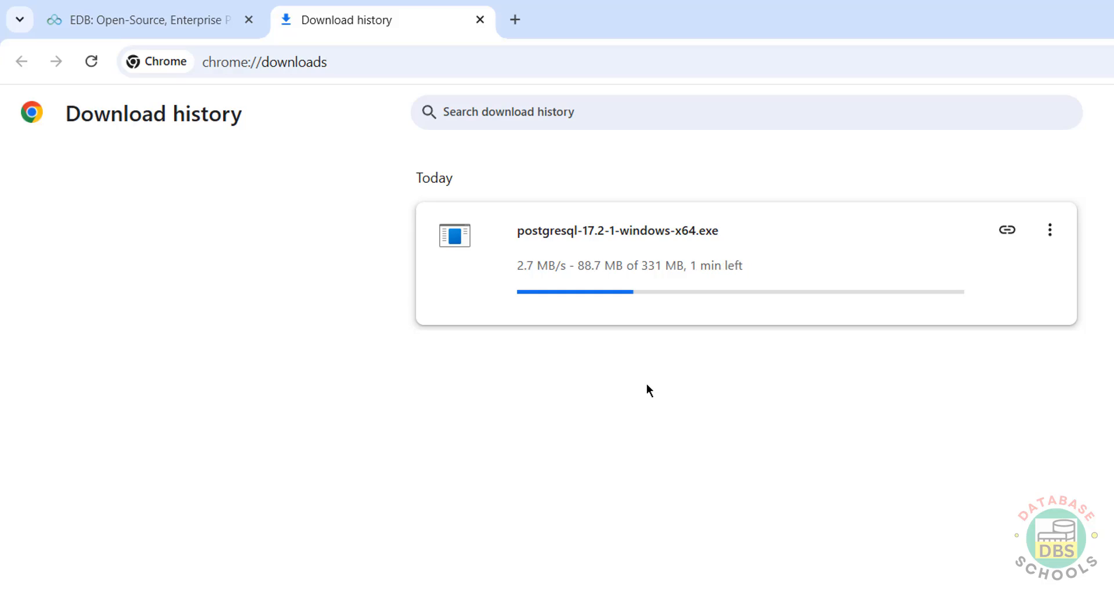
key("ctrl+shift+Tab")
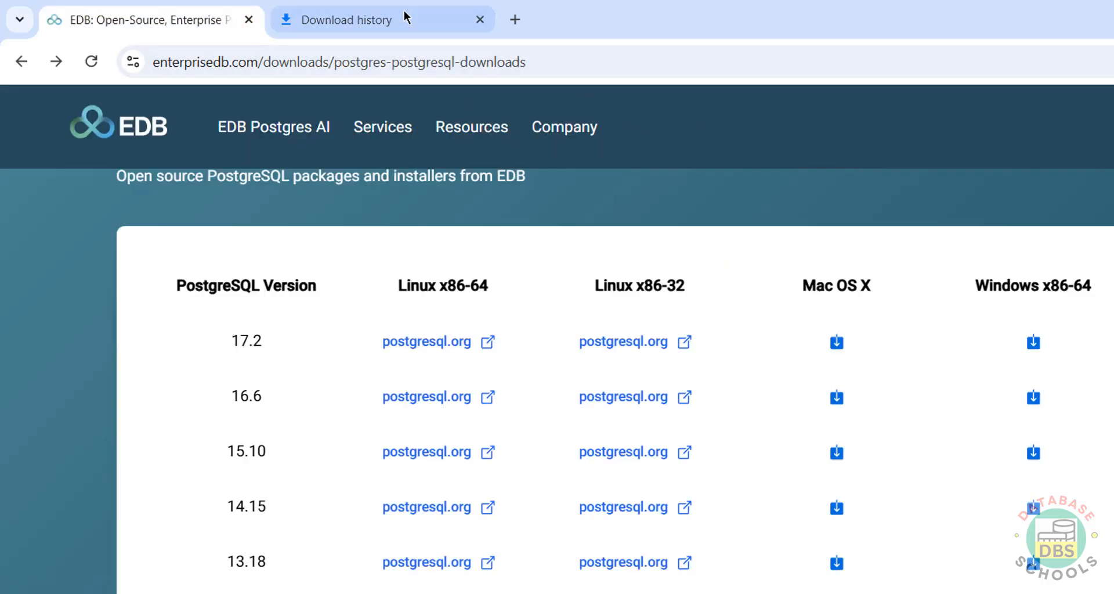
left_click(346, 20)
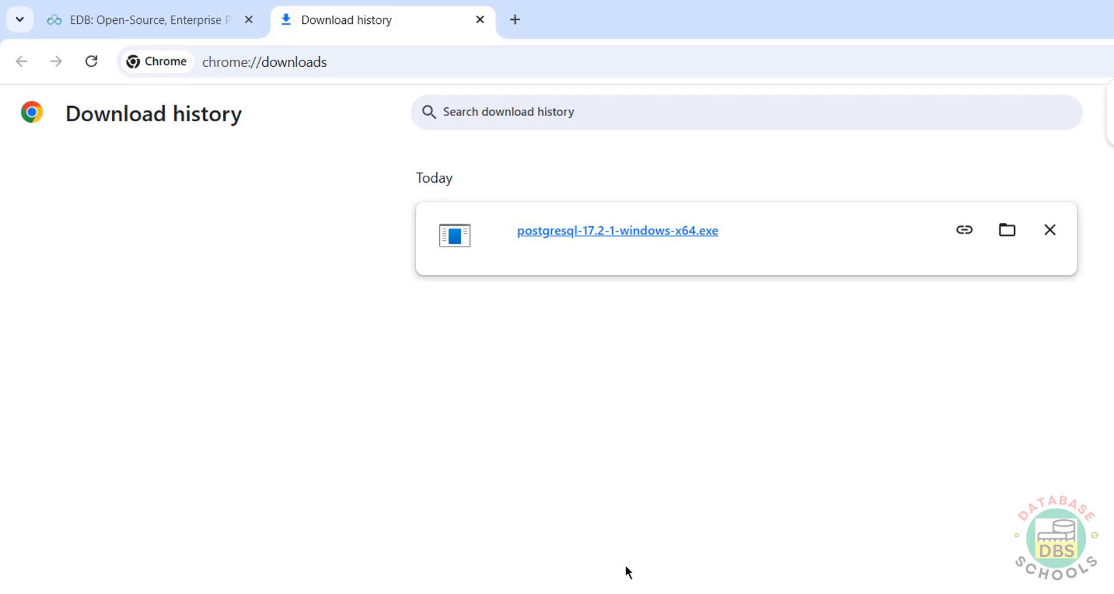
Step: Run the PostgreSQL 17.2 installer and keep the install directory C:\Program Files\PostgreSQL\17
left_click(572, 234)
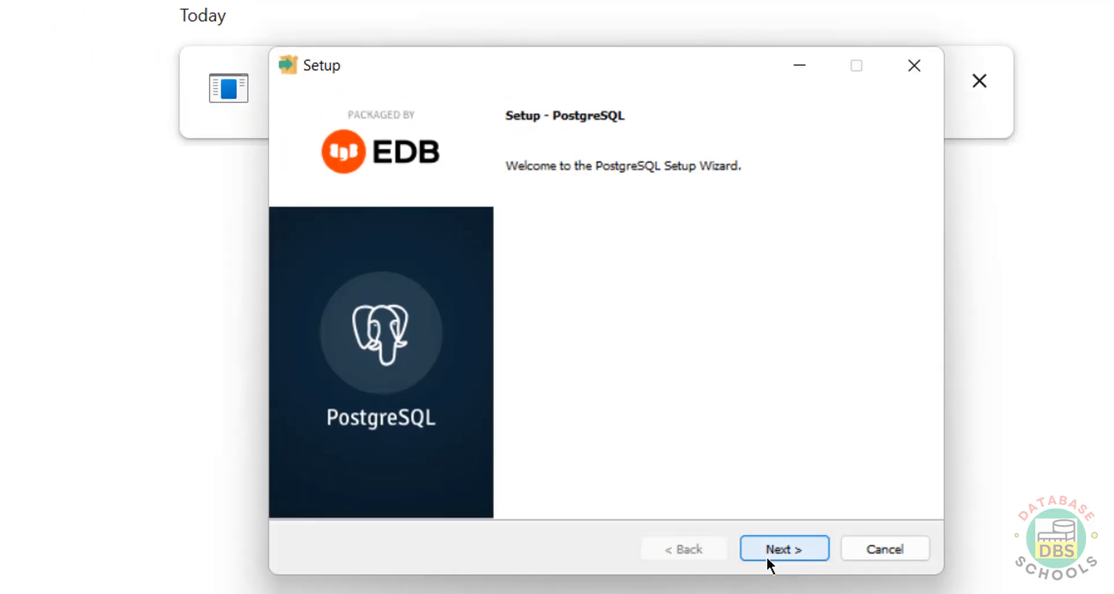
left_click(774, 550)
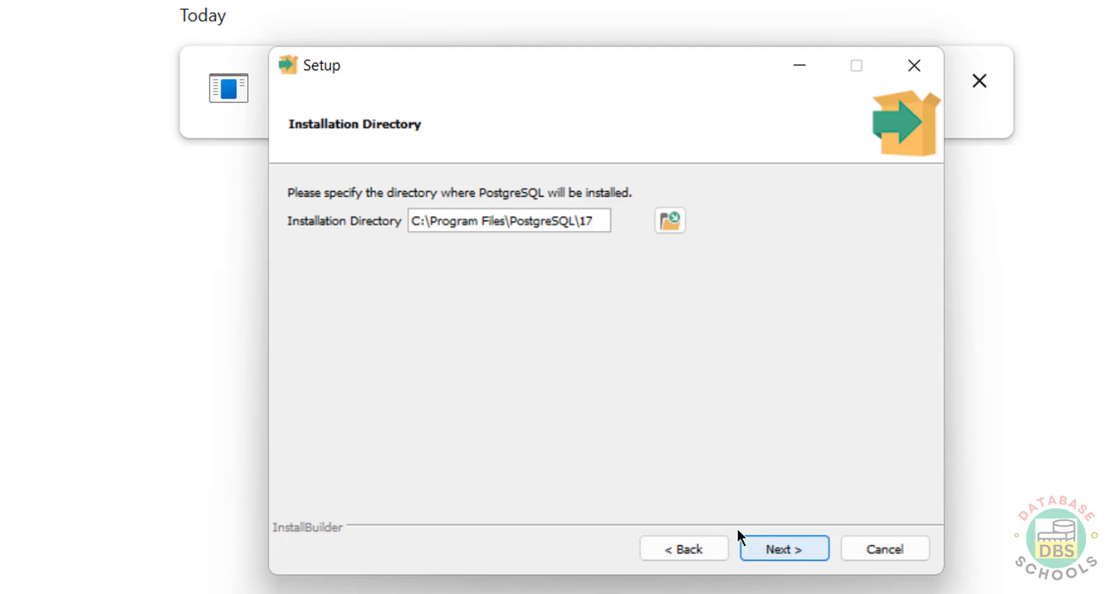
triple_click(530, 221)
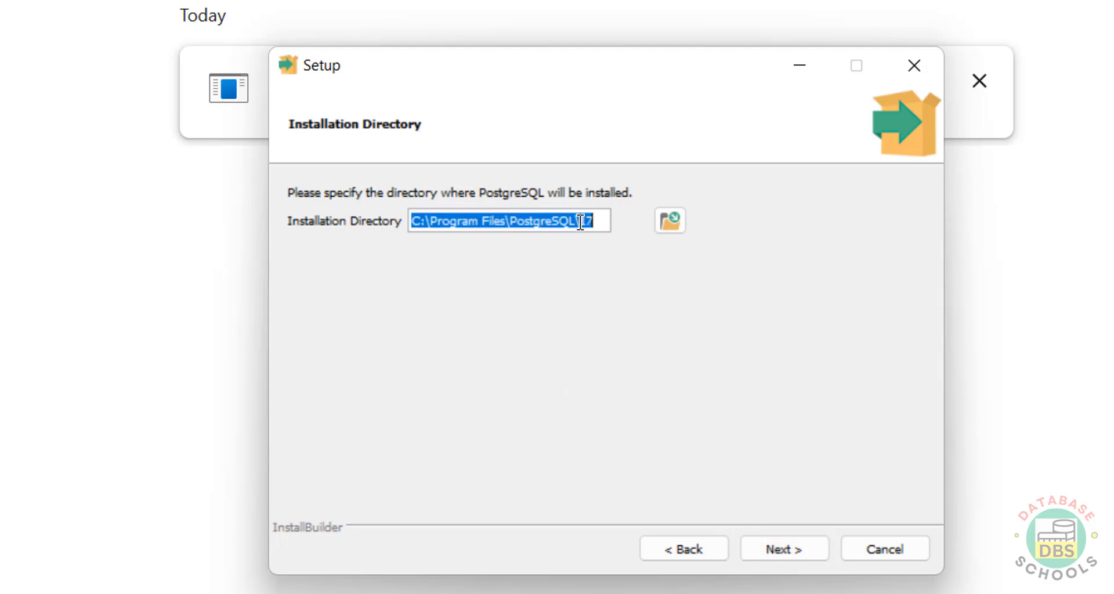
left_click(670, 221)
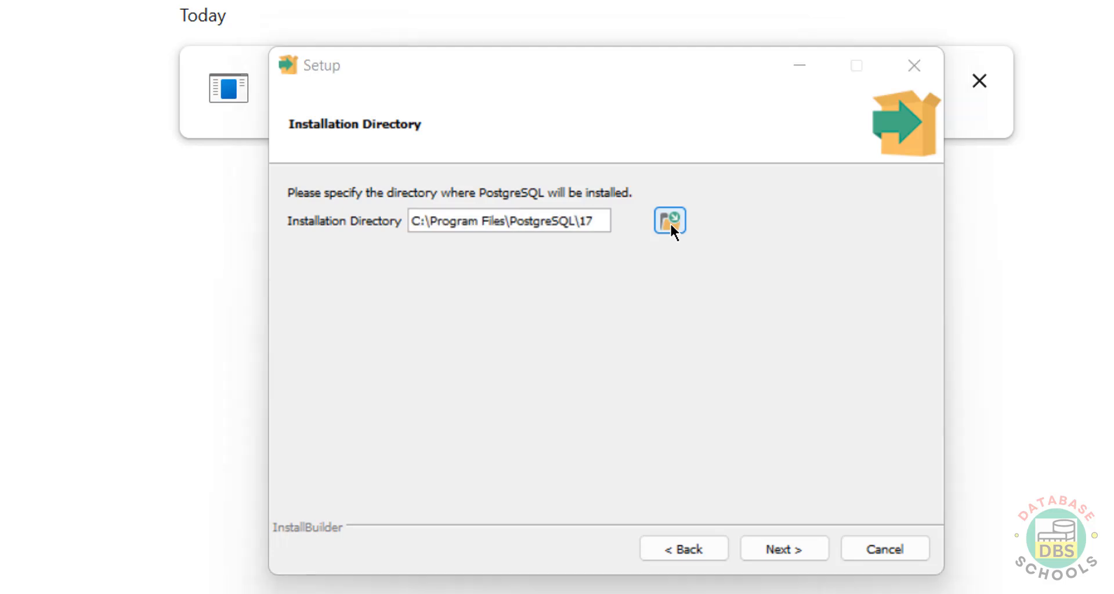
scroll(443, 297, "down", 3)
left_click(447, 413)
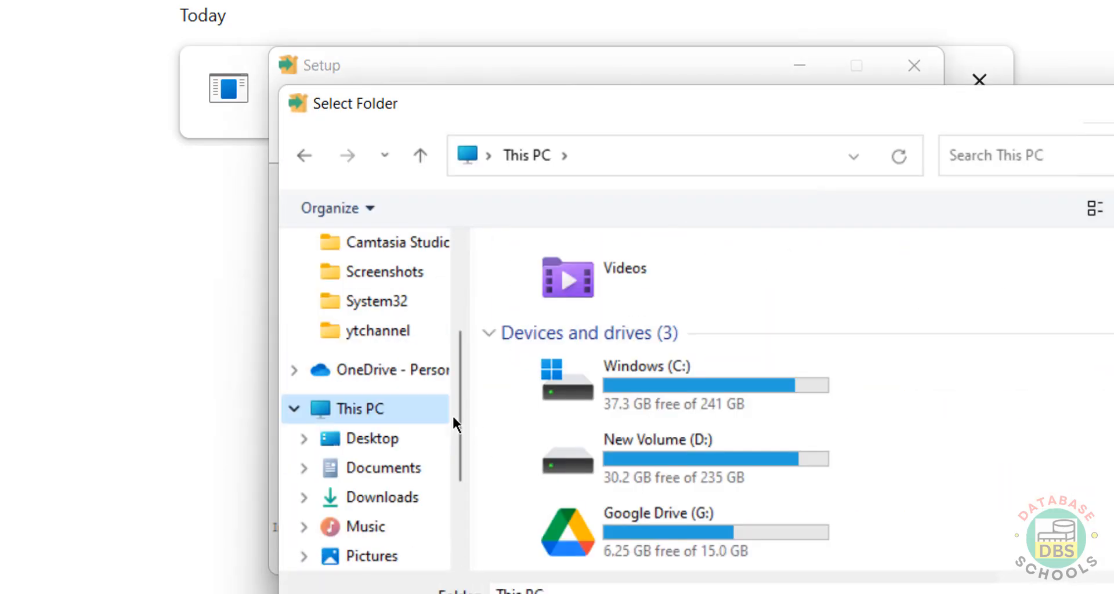
key("Escape")
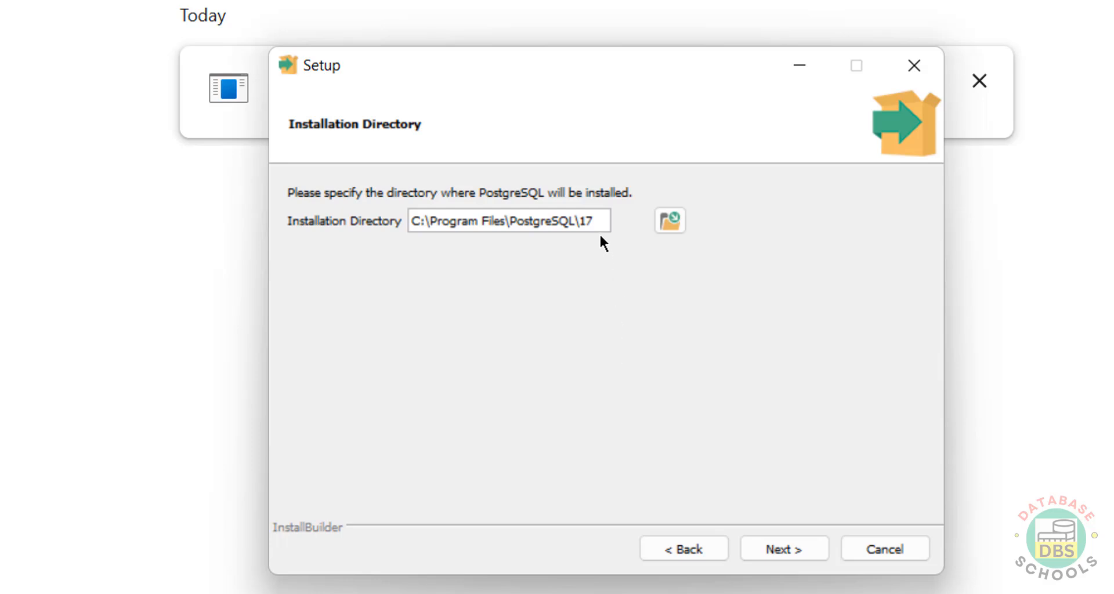
left_click_drag(587, 219, 410, 220)
left_click(759, 547)
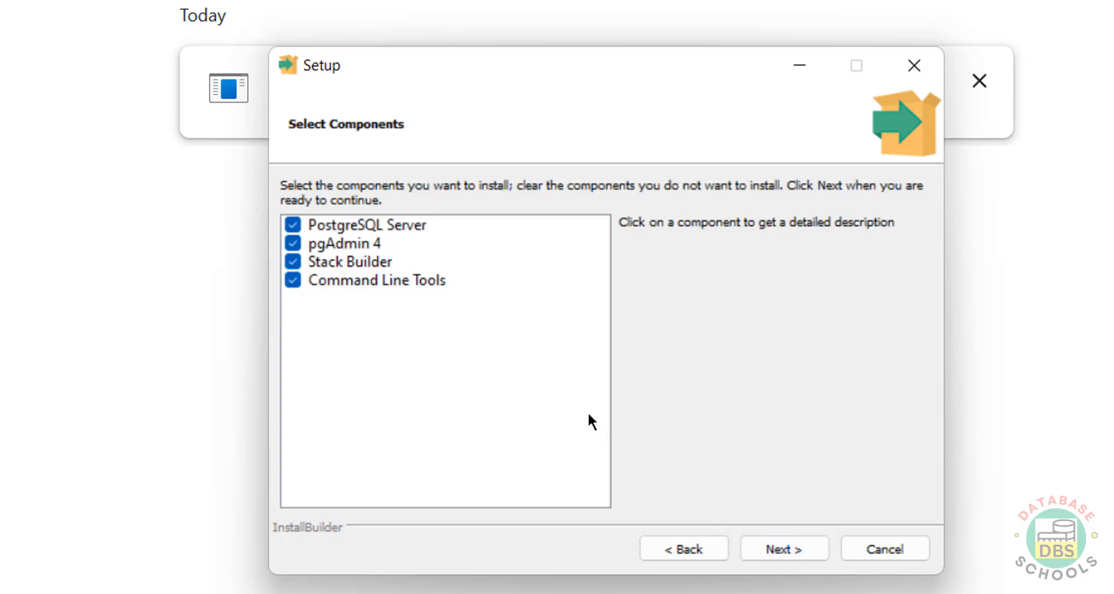
Step: Review the Server, pgAdmin 4, Stack Builder and Command Line Tools descriptions, keeping all four selected
left_click(312, 229)
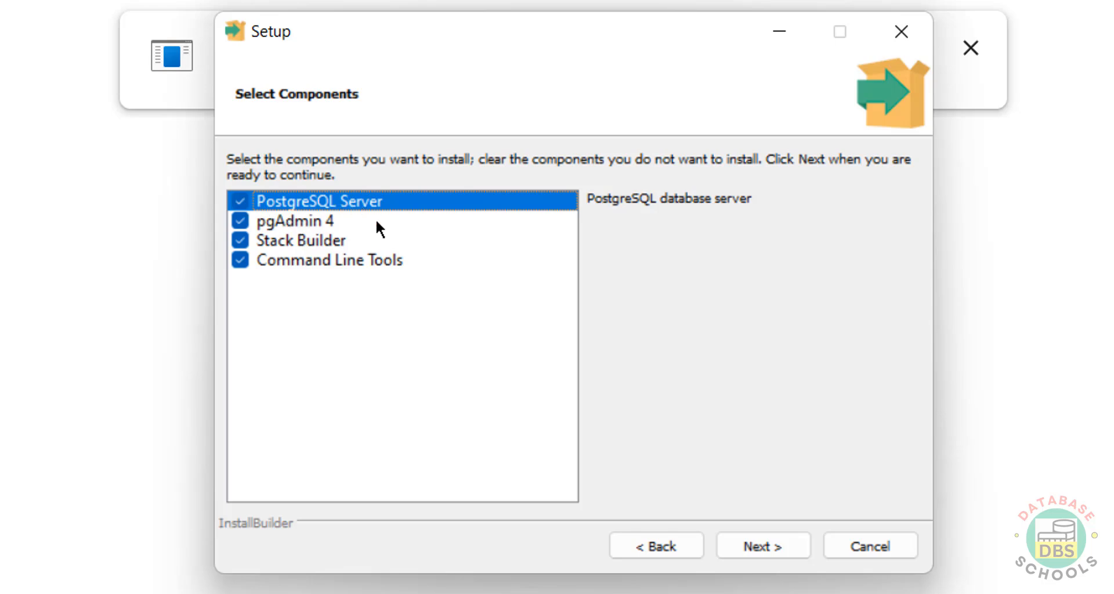
left_click(303, 227)
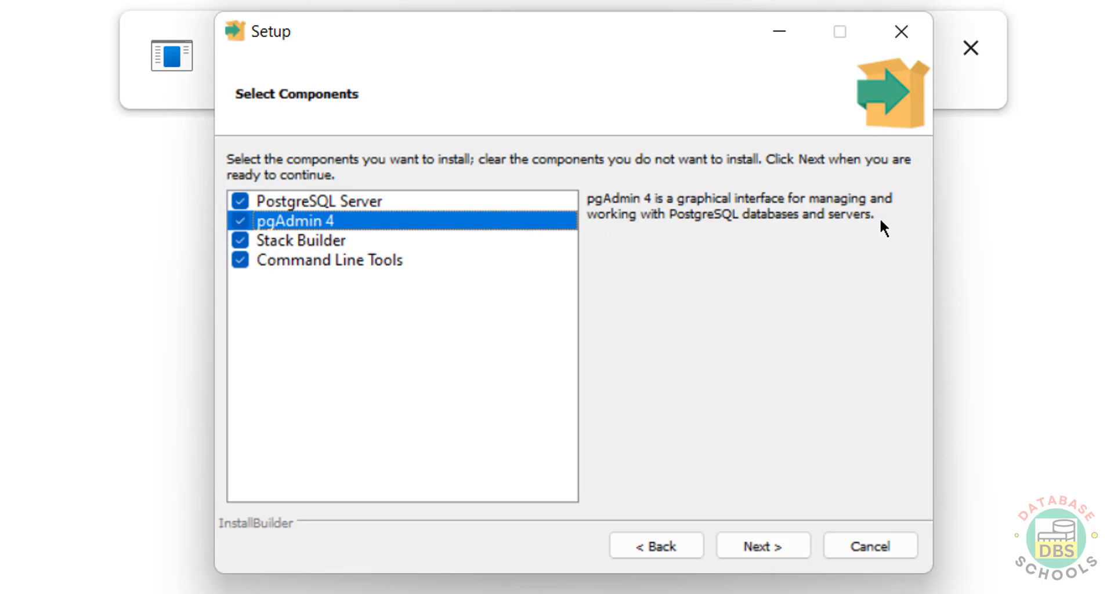
left_click(296, 241)
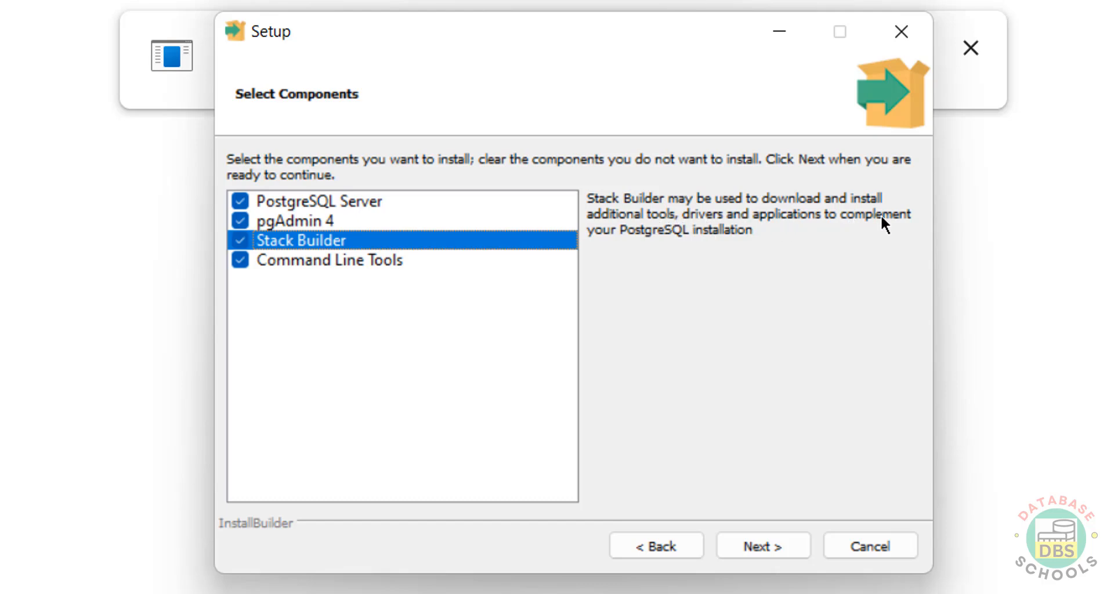
left_click(397, 261)
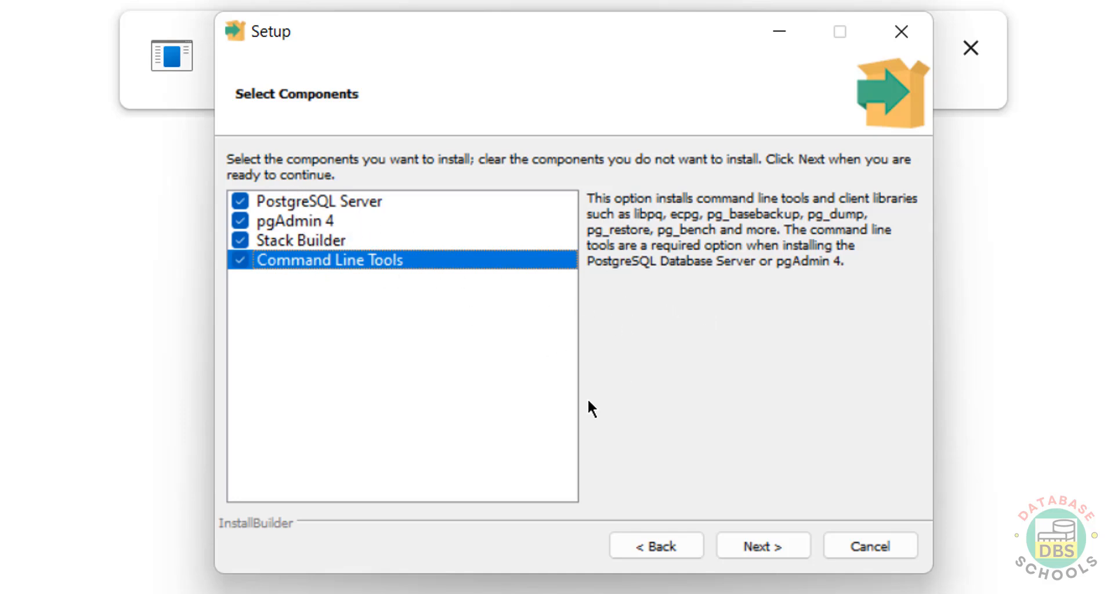
left_click(761, 550)
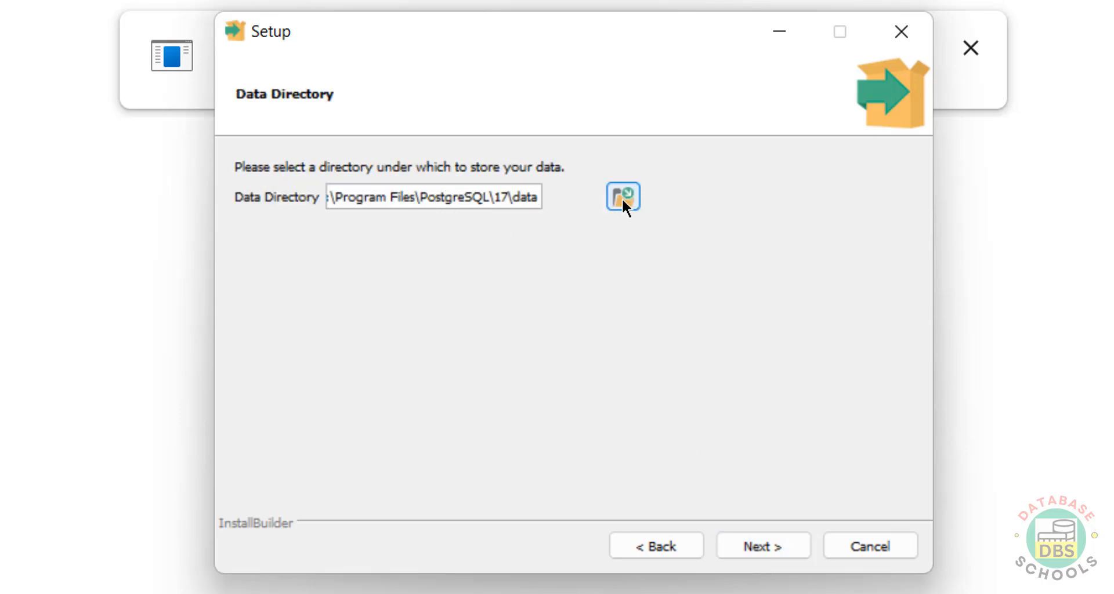
Step: Keep the default data directory, then enter and confirm the postgres superuser password
left_click(782, 545)
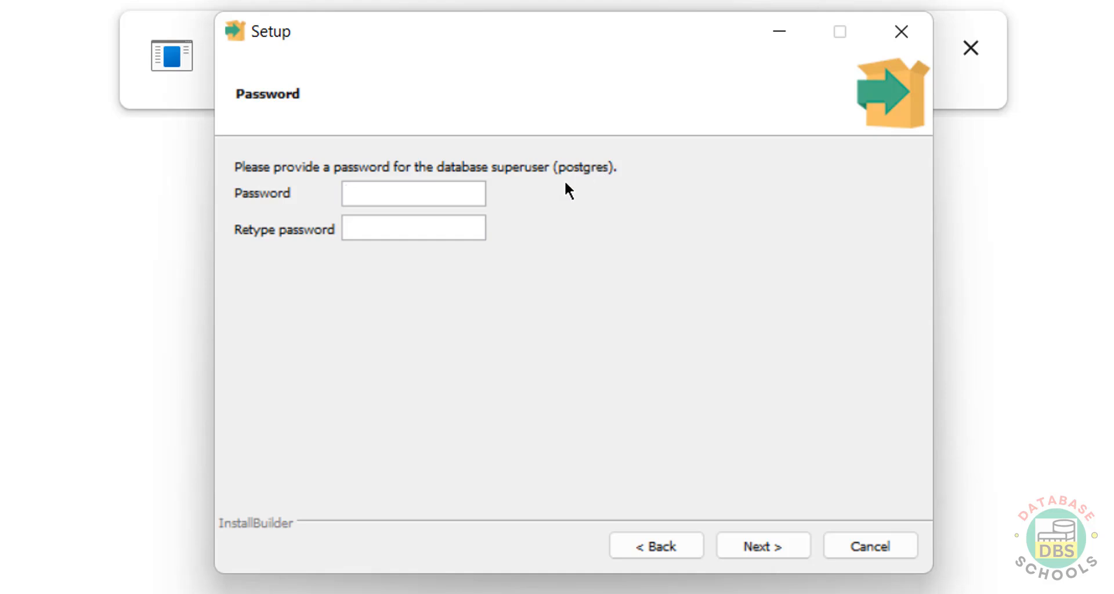
type("root123456")
key("Tab")
type("roo")
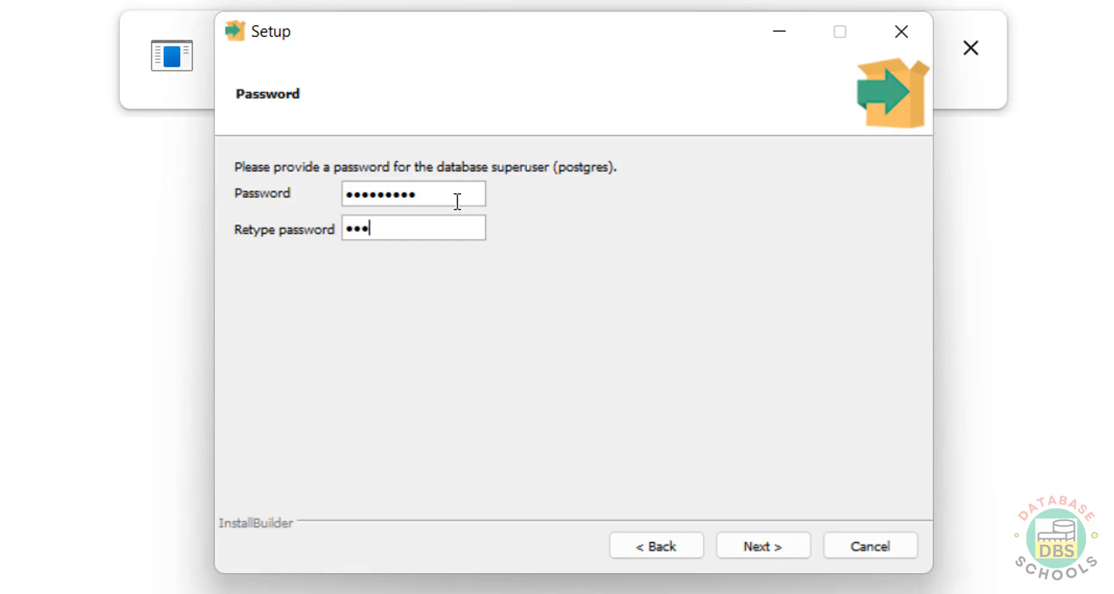
type("t123456")
left_click(766, 533)
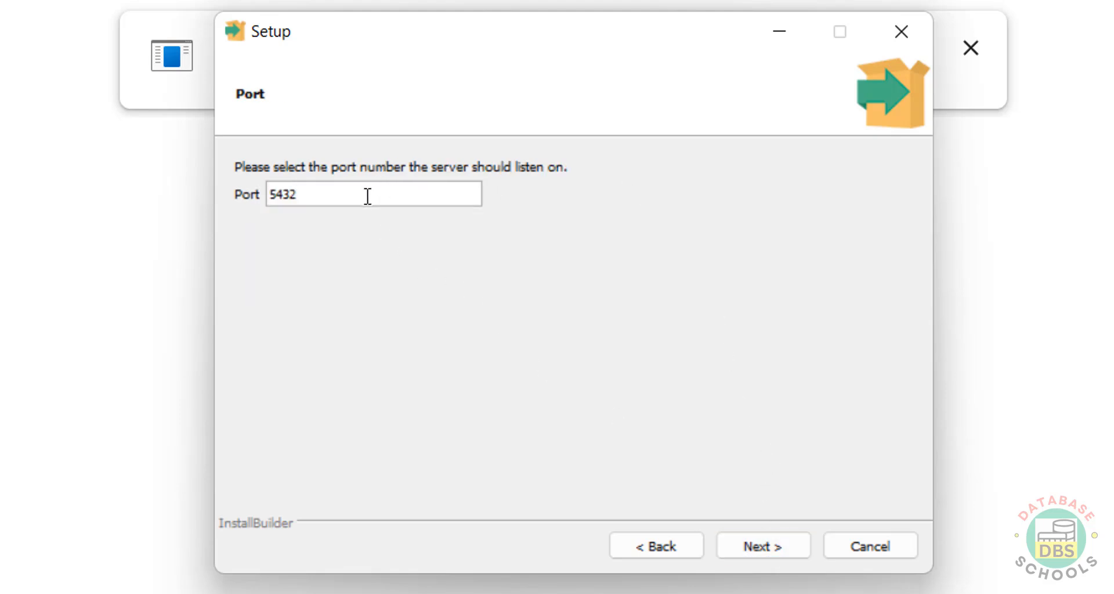
left_click_drag(365, 196, 260, 195)
Step: Keep port 5432 and the default locale, accept the summary, and install PostgreSQL
left_click(742, 539)
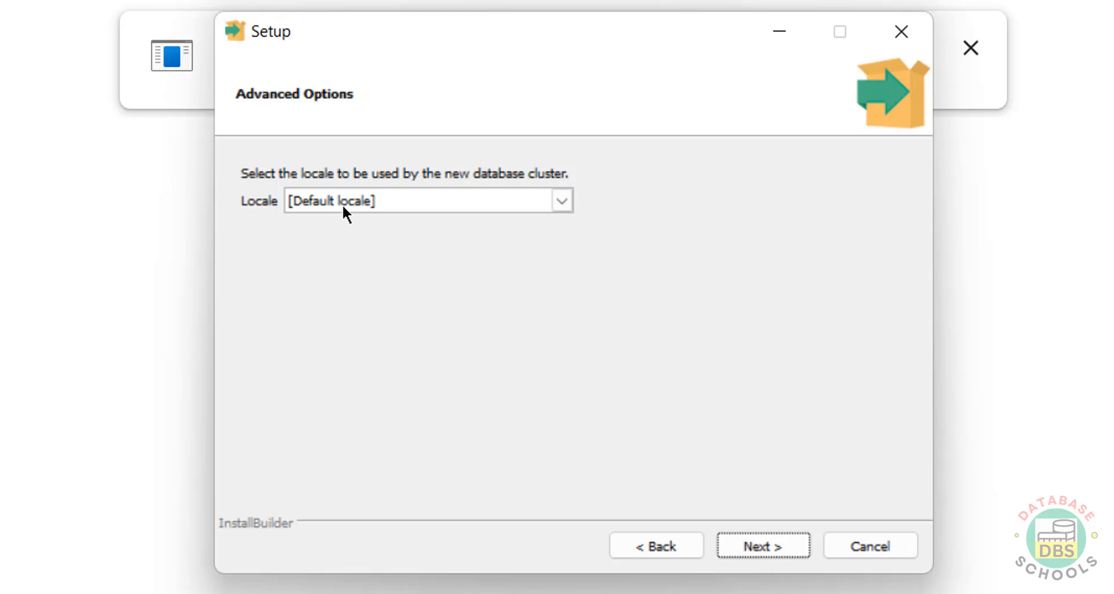
left_click(505, 200)
left_click(547, 221)
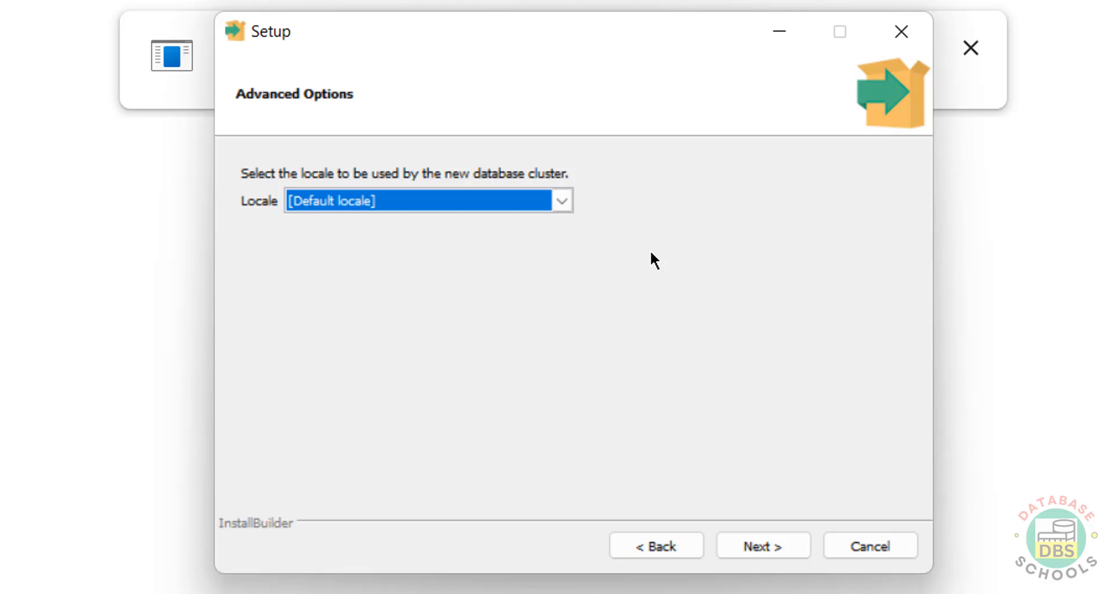
left_click(757, 543)
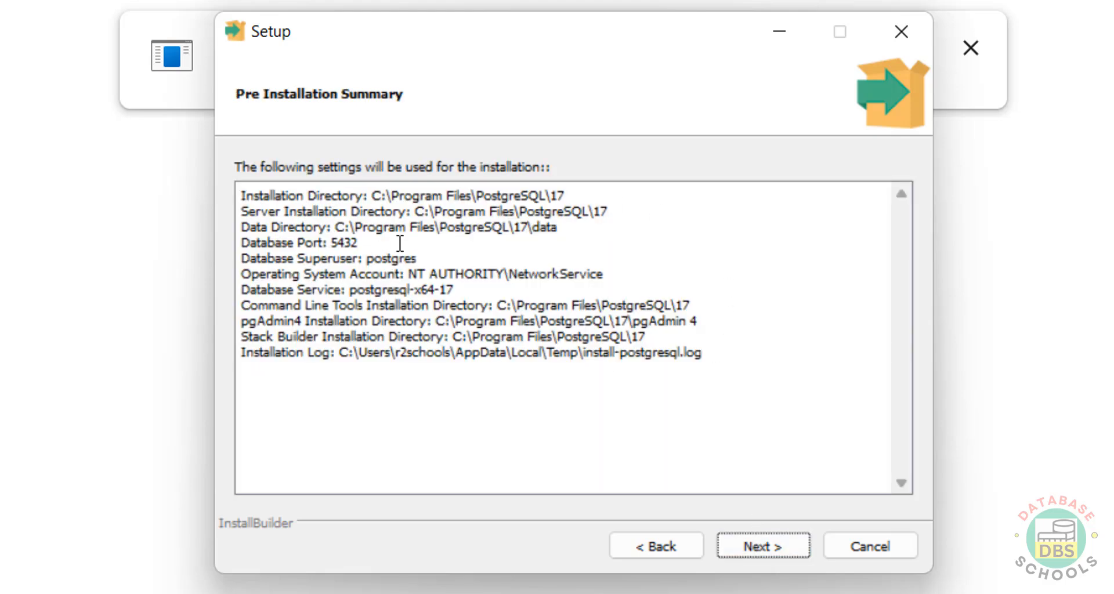
left_click(745, 548)
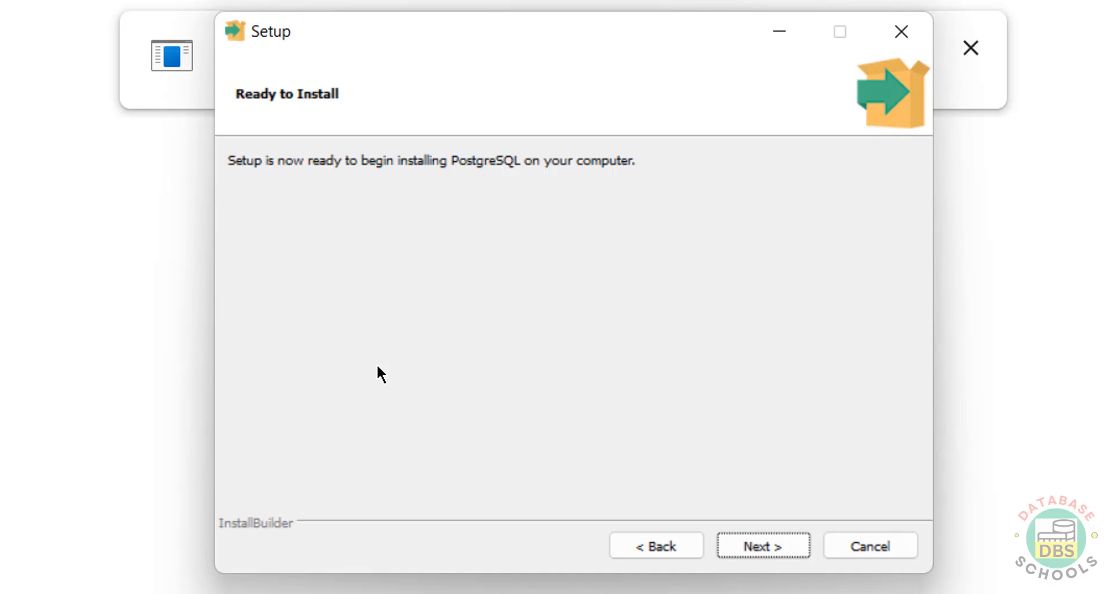
left_click(757, 551)
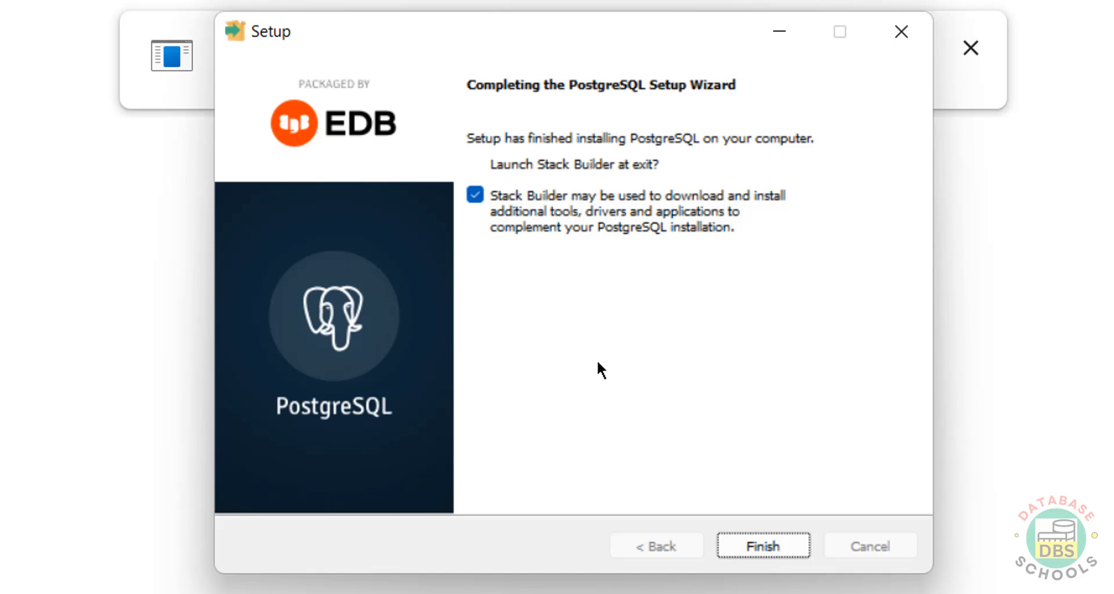
Step: Untick 'Launch Stack Builder at exit' and finish the setup wizard
left_click(477, 196)
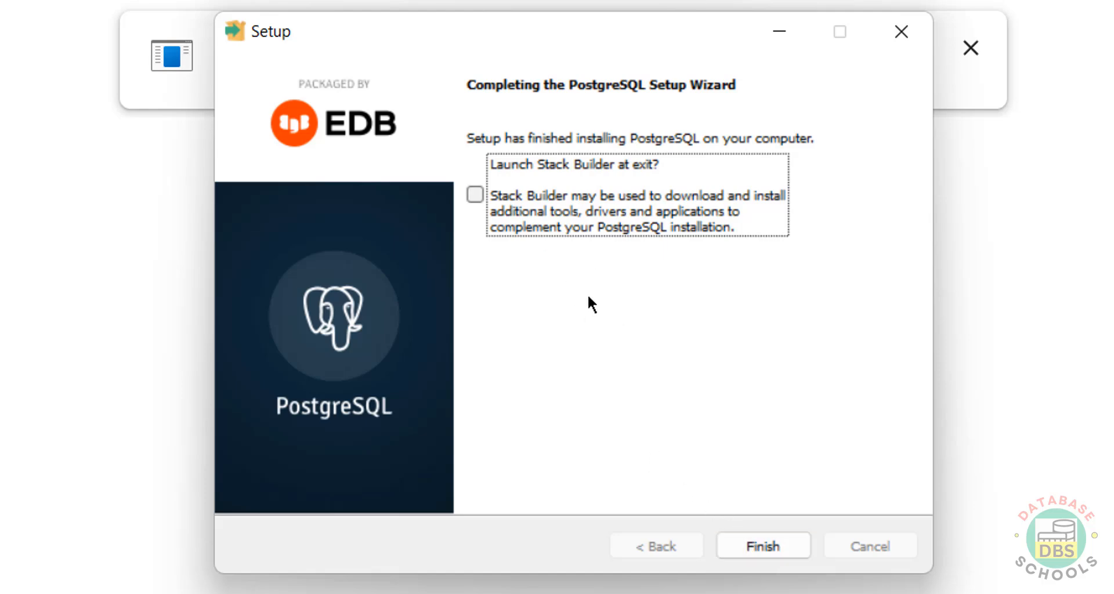
left_click(762, 544)
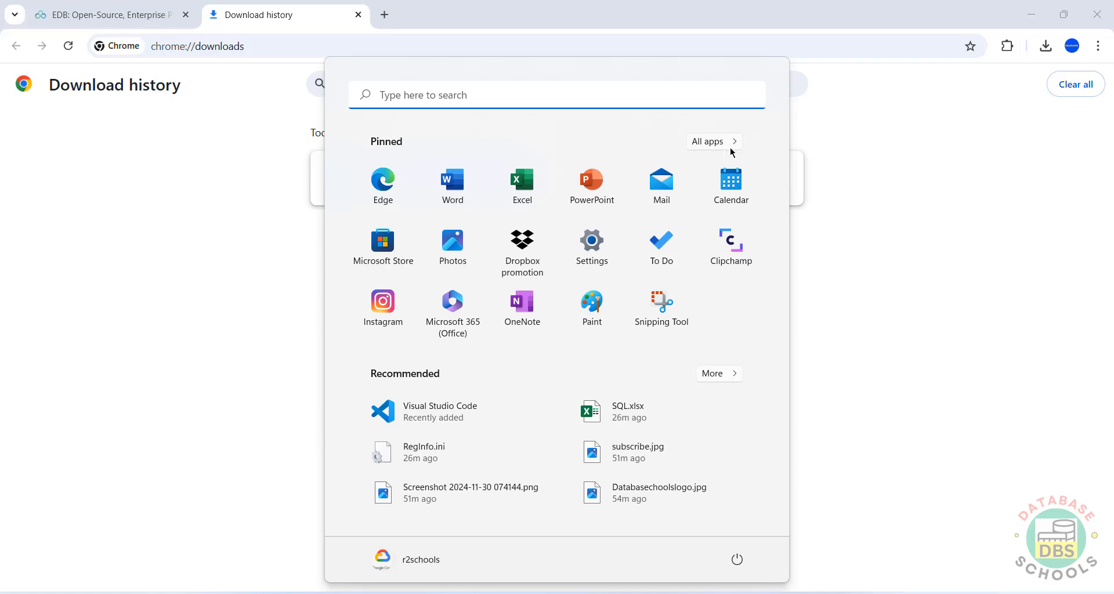
Step: Launch SQL Shell (psql) from the PostgreSQL 17 group in All apps
left_click(728, 141)
scroll(521, 372, "down", 10)
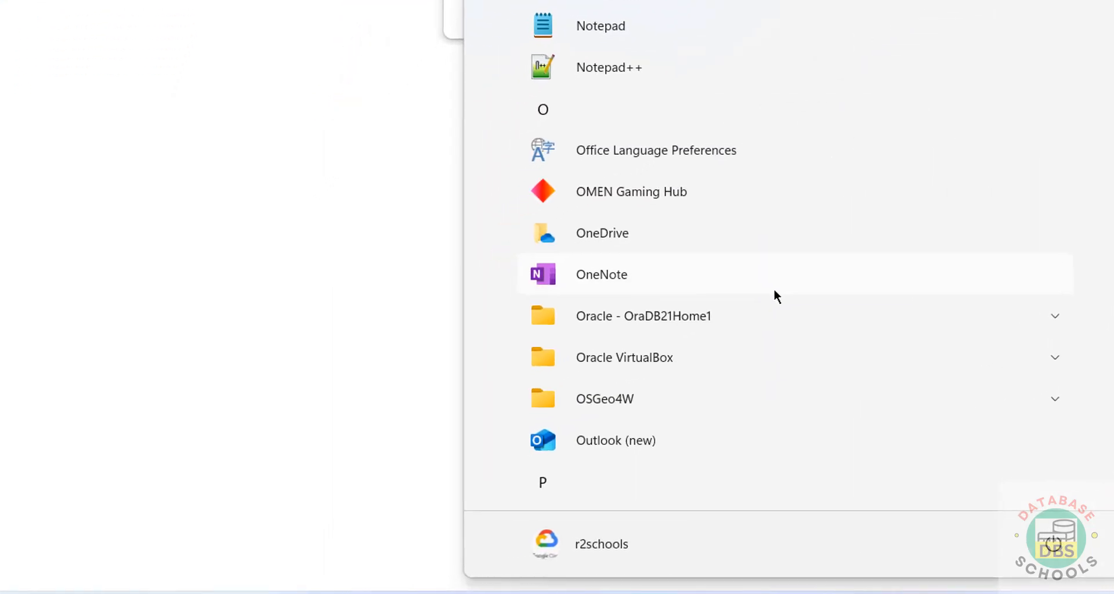
scroll(776, 295, "down", 5)
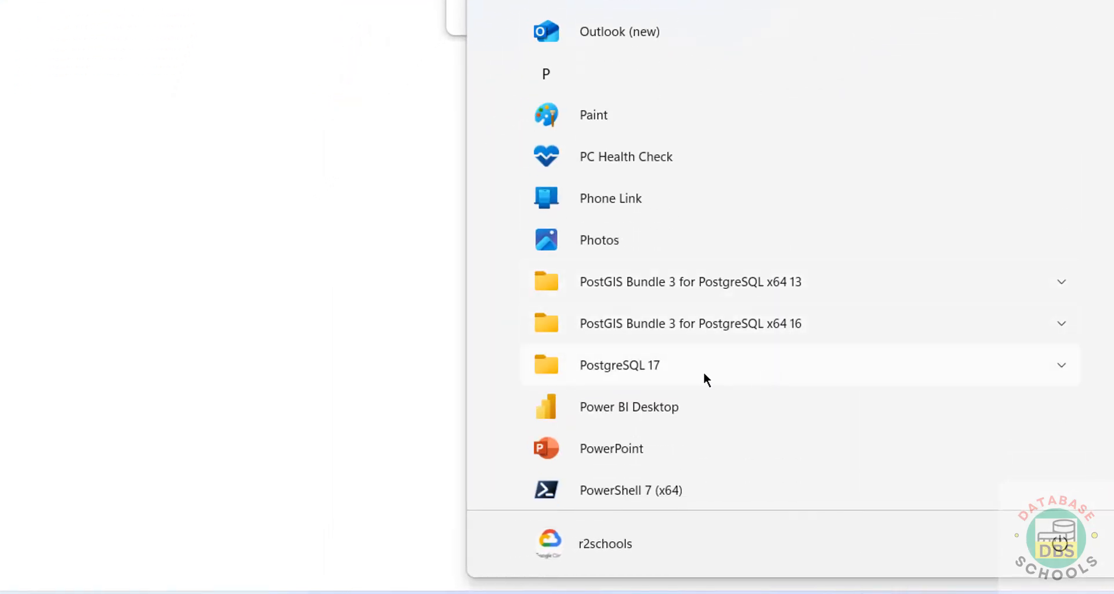
left_click(676, 372)
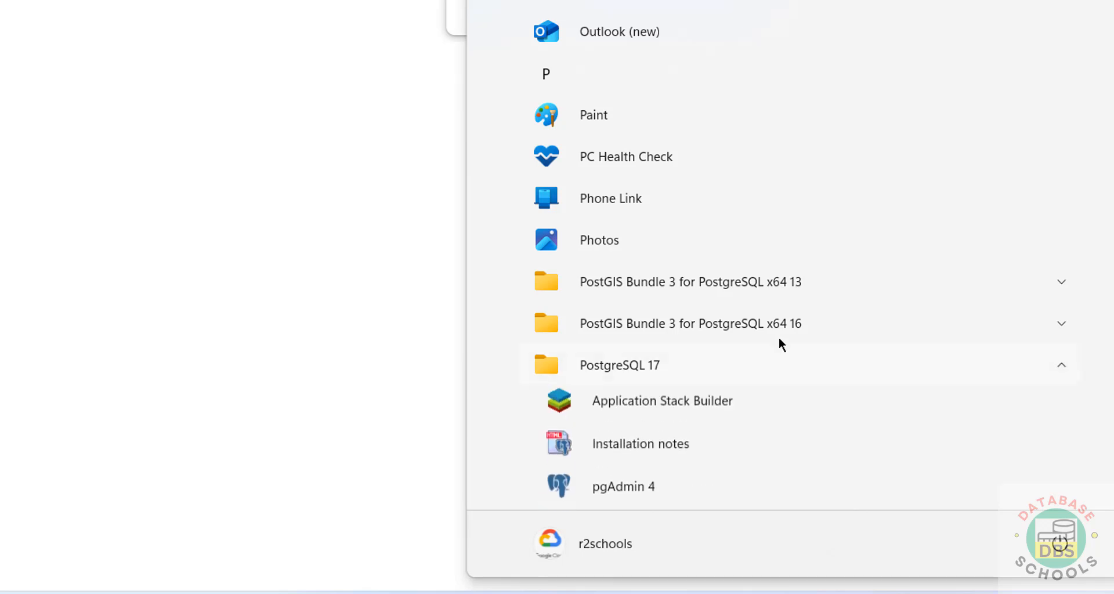
scroll(789, 340, "down", 3)
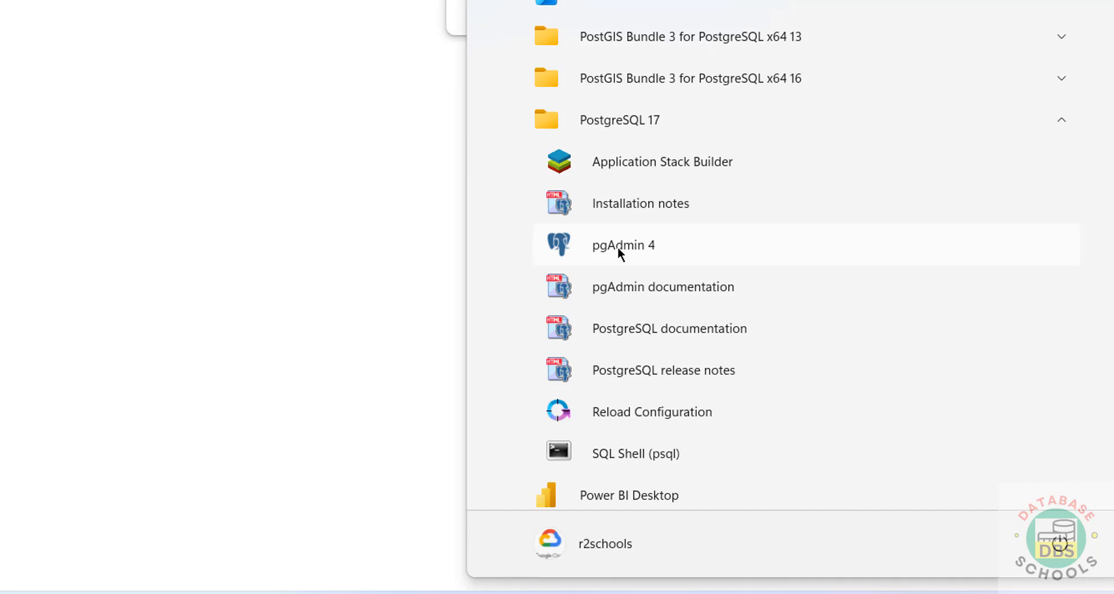
scroll(617, 246, "down", 3)
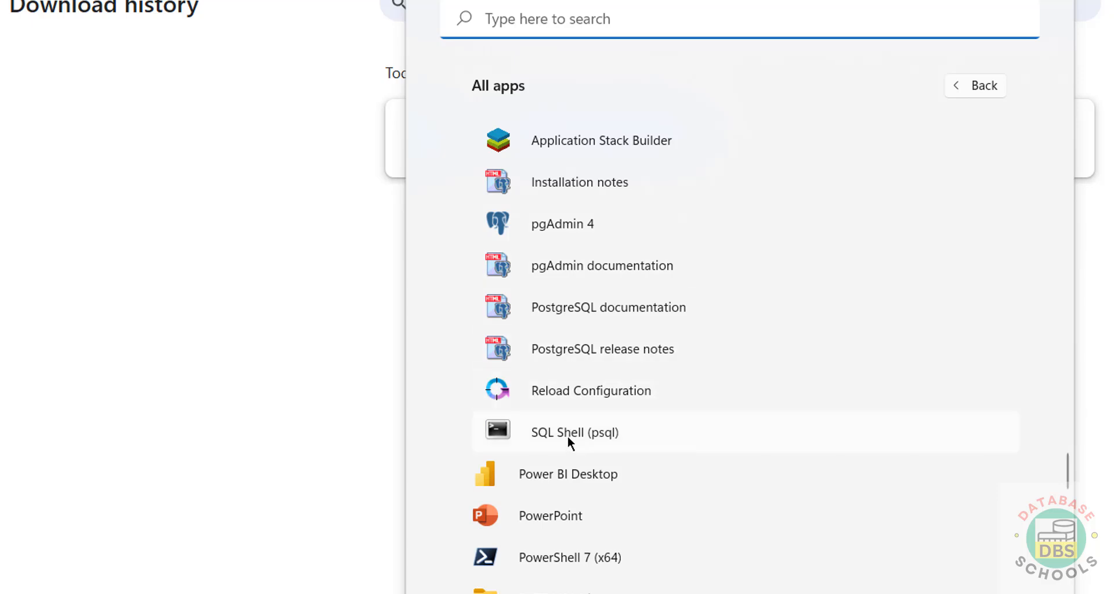
left_click(568, 436)
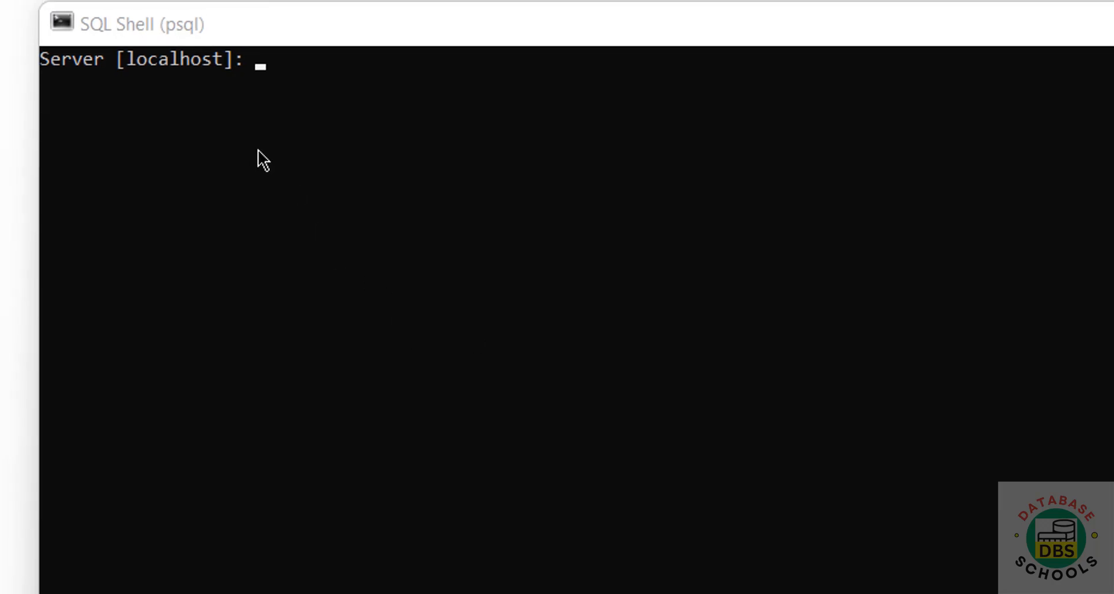
Step: Accept localhost, database postgres, port 5432 and user postgres, then enter the password
key("Return")
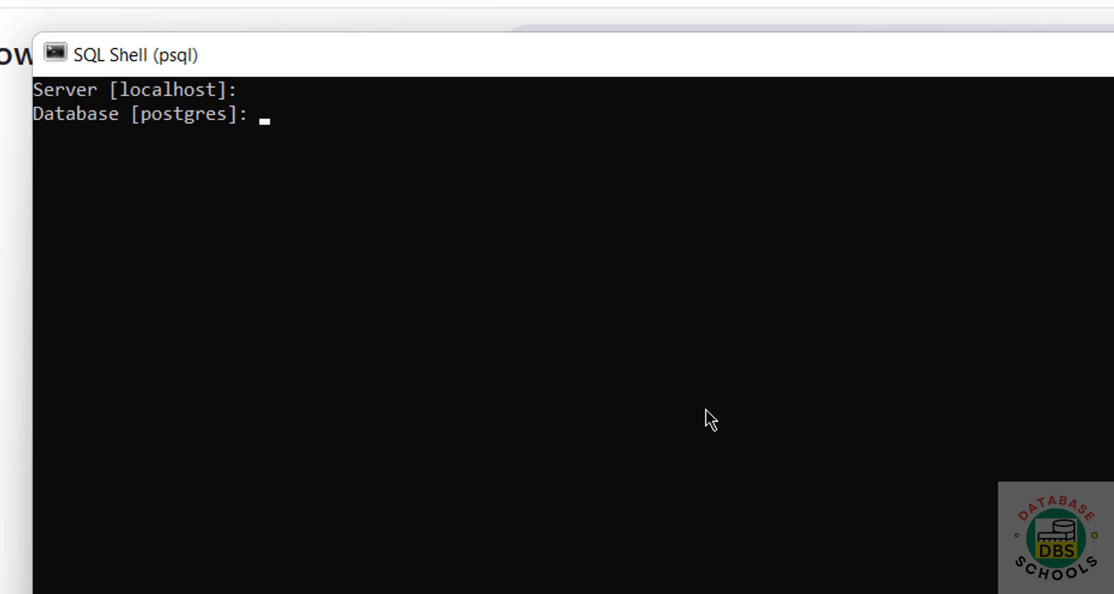
key("Return")
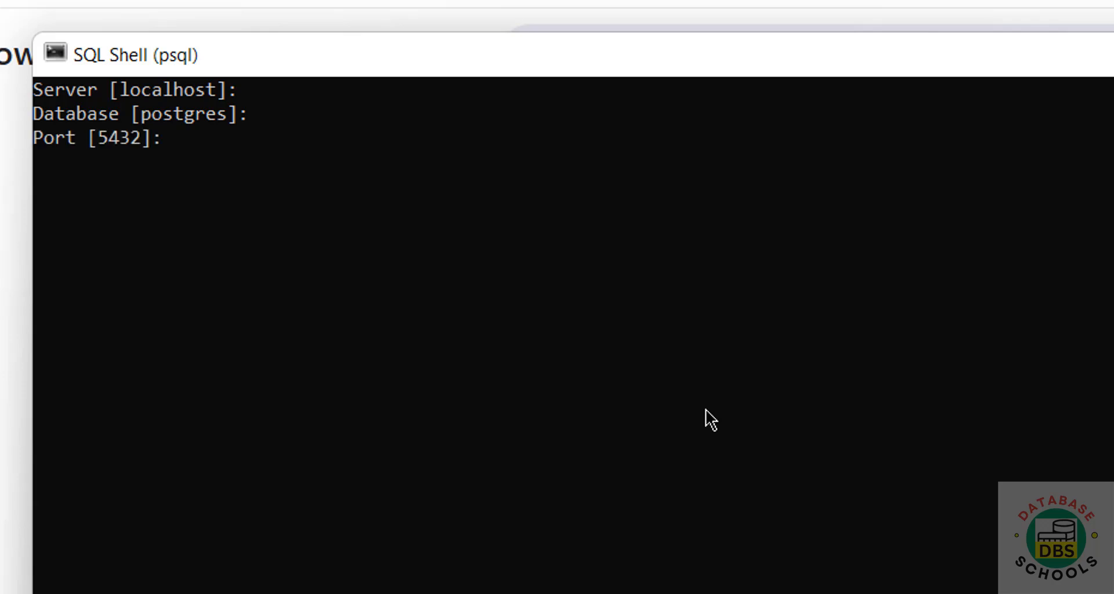
key("Return")
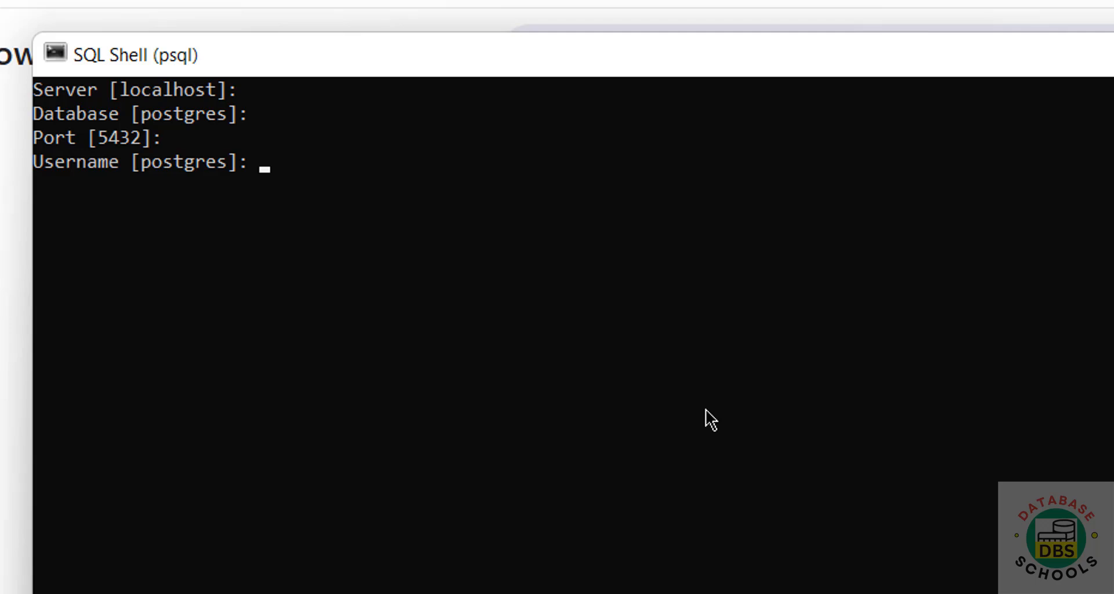
key("Return")
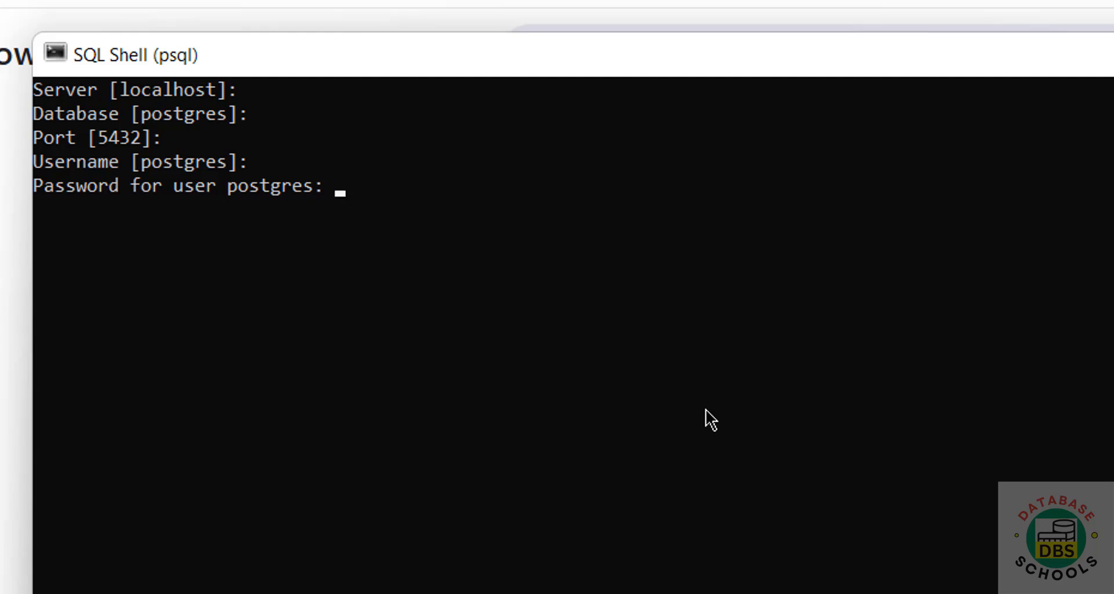
key("Return")
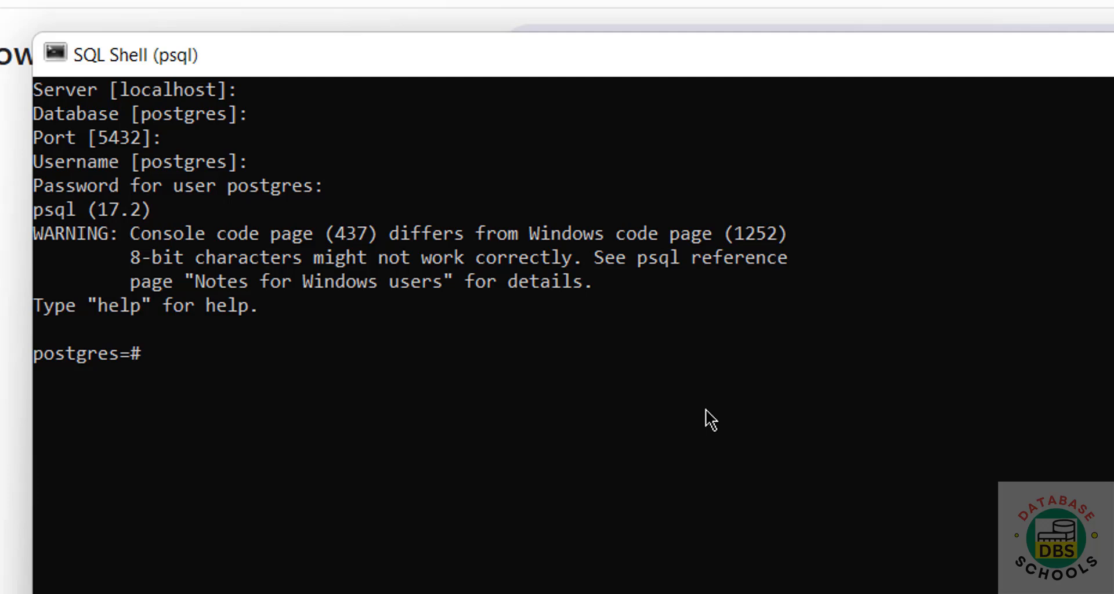
Step: Check the server version with select version(); and list the databases with \l
type("select version(")
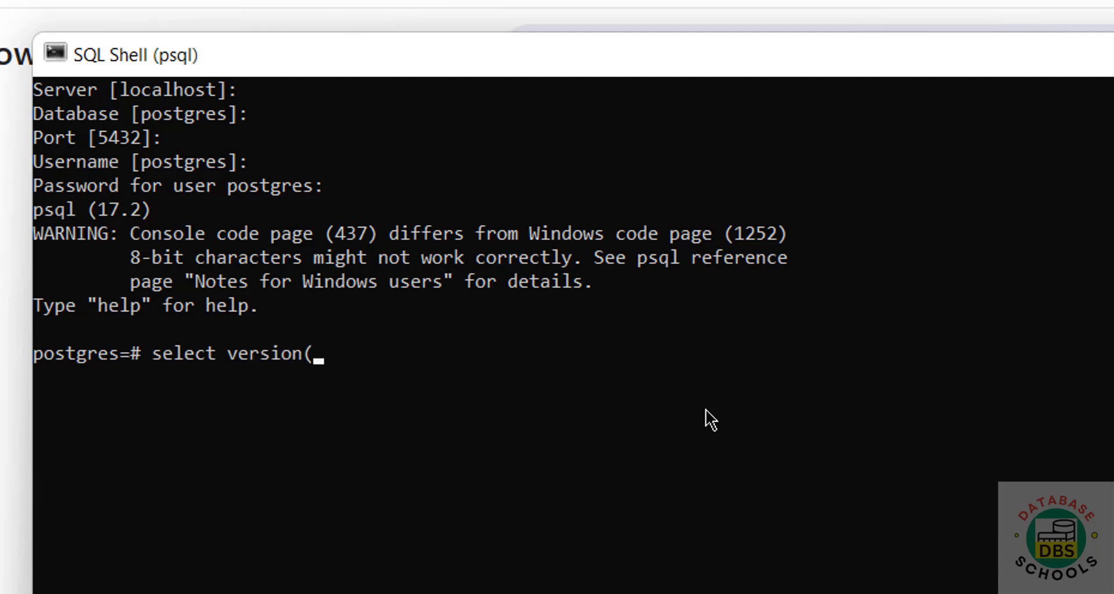
type(");")
key("Return")
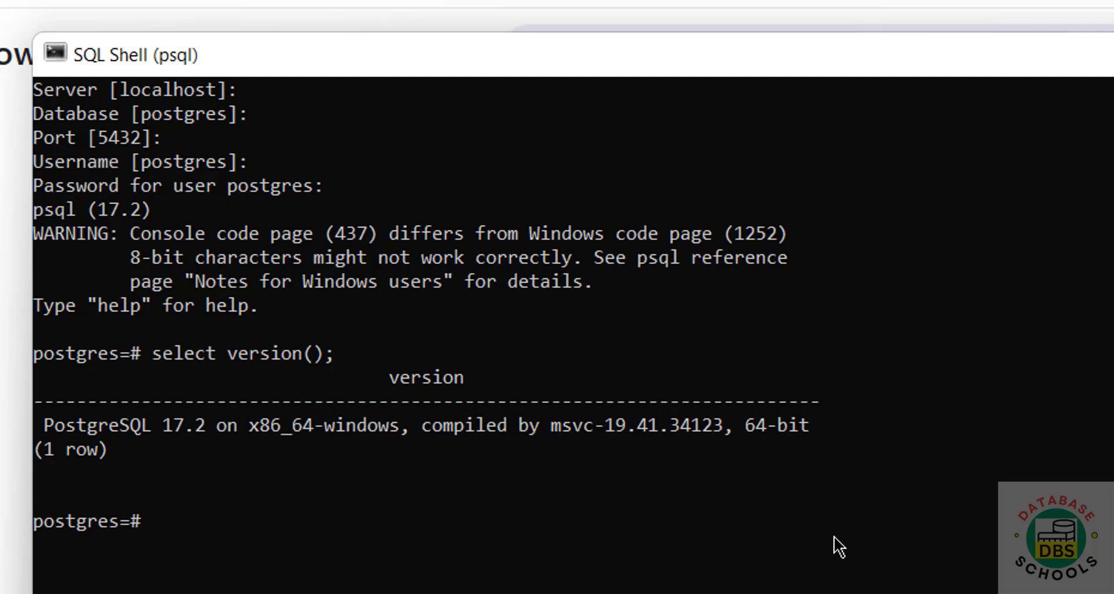
type("\\")
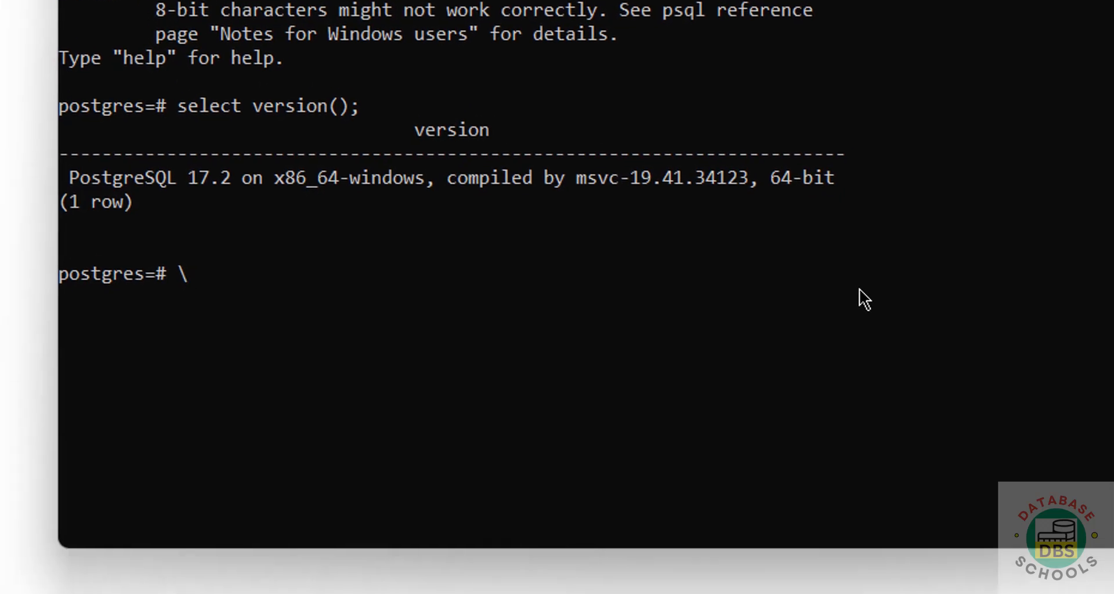
type("l")
key("Return")
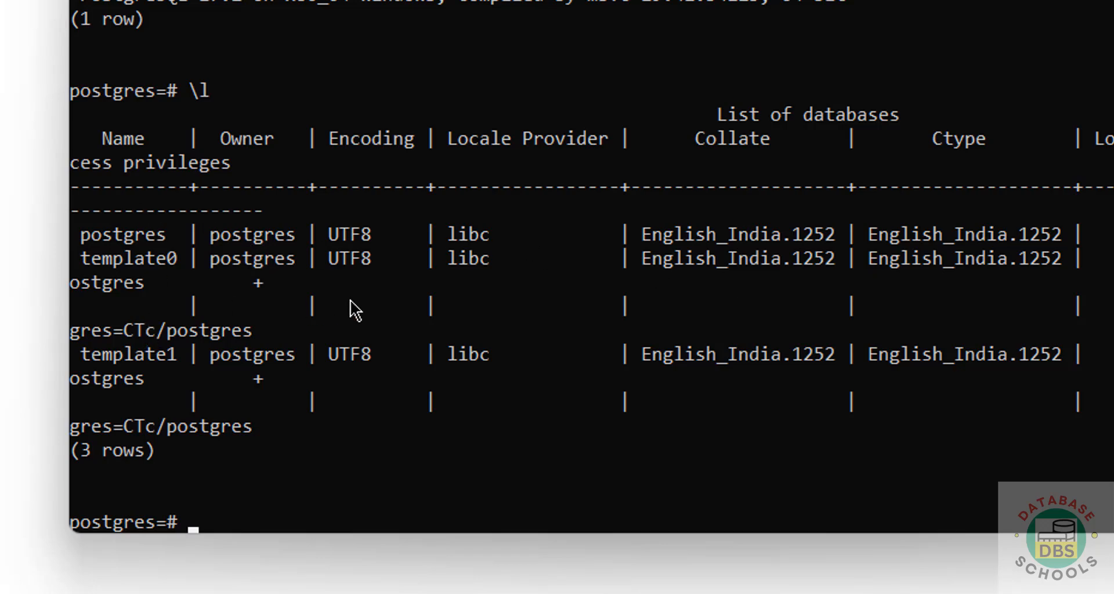
Step: List roles with \du and highlight the postgres role's Superuser attributes
type("\\du")
key("Return")
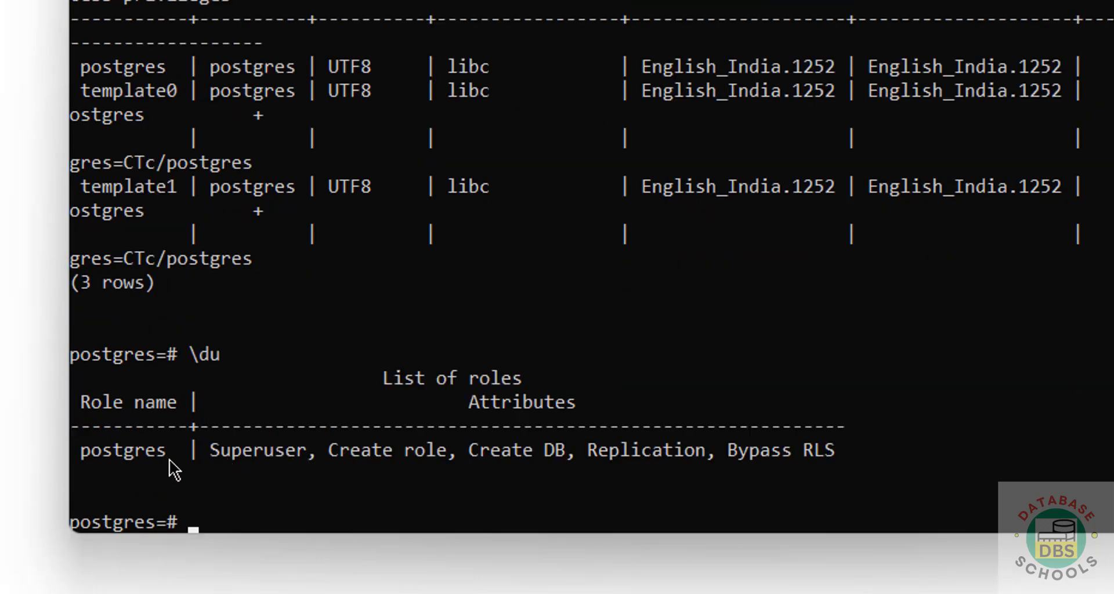
left_click_drag(224, 449, 830, 454)
left_click(460, 471)
left_click_drag(213, 460, 298, 454)
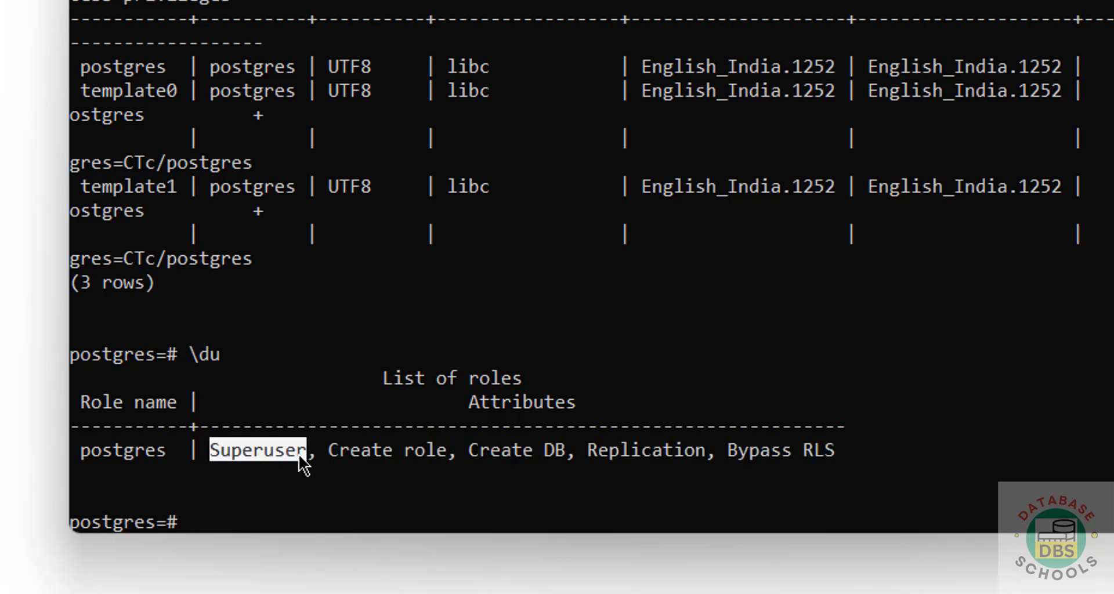
left_click(298, 454)
left_click(790, 221)
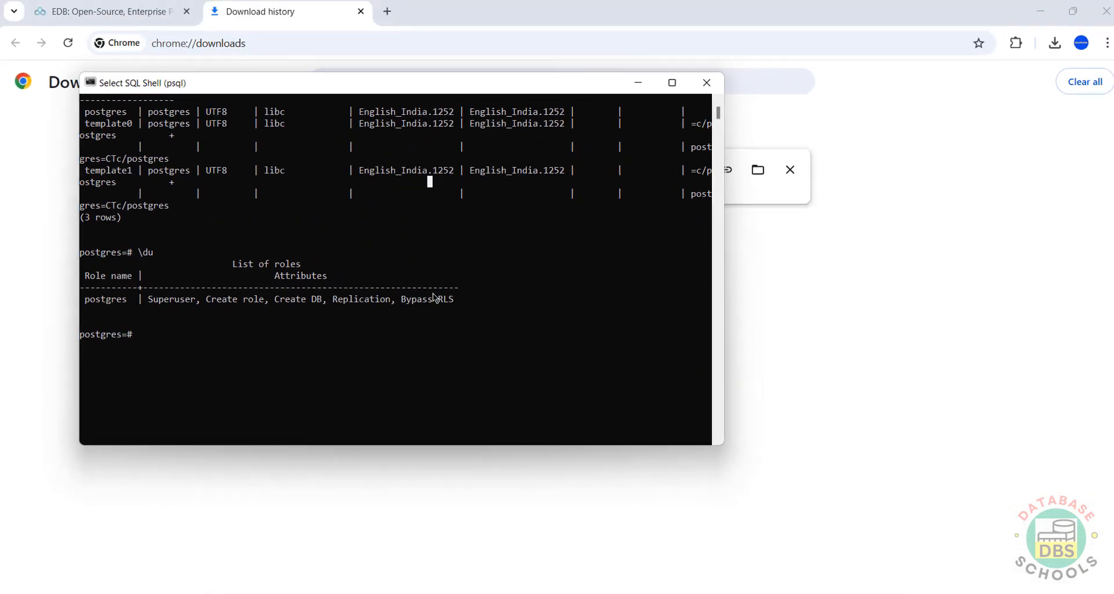
Step: Launch pgAdmin 4 from the PostgreSQL 17 group in the Start menu's All apps list
key("super")
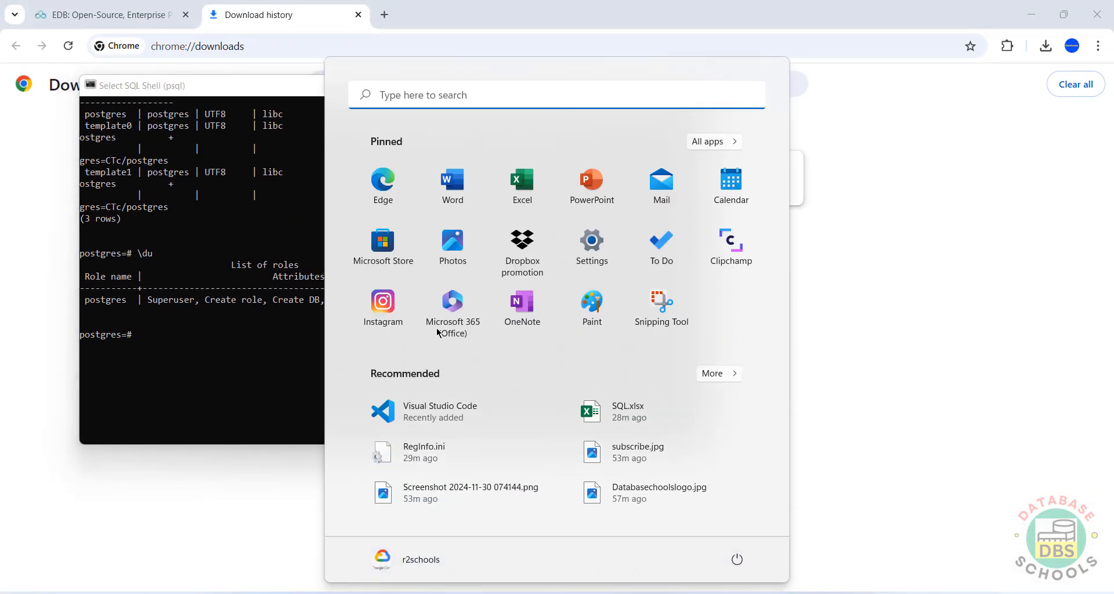
left_click(724, 142)
scroll(666, 276, "down", 20)
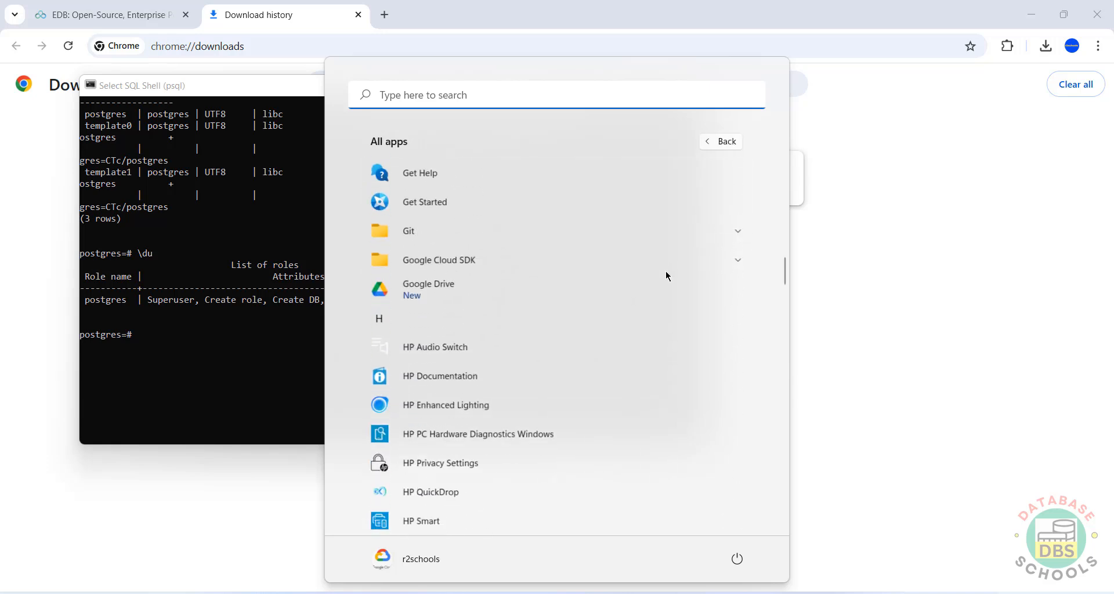
left_click(657, 322)
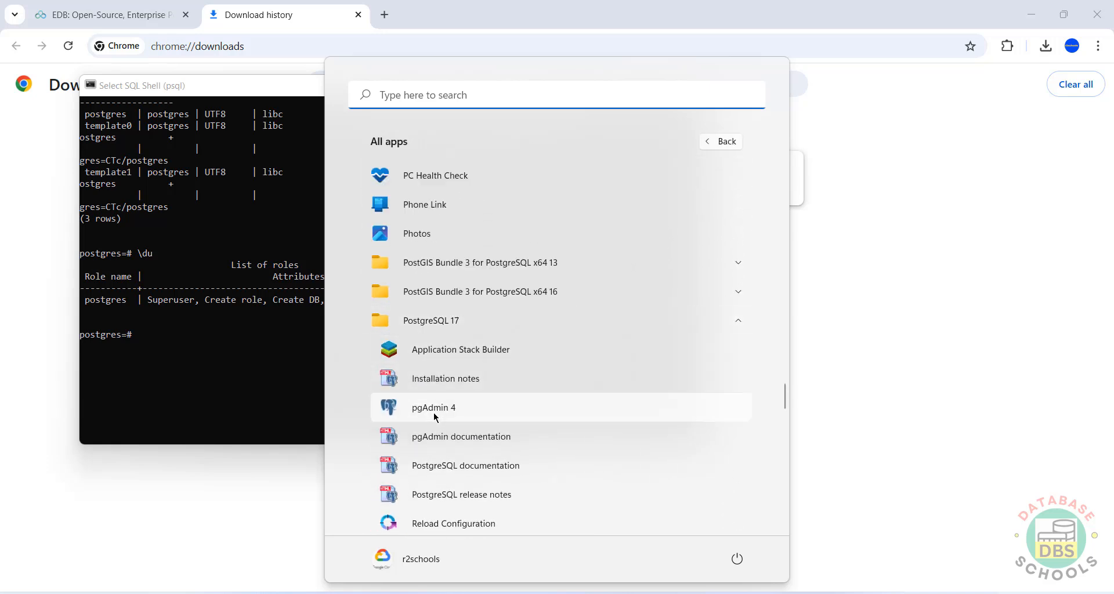
left_click(435, 413)
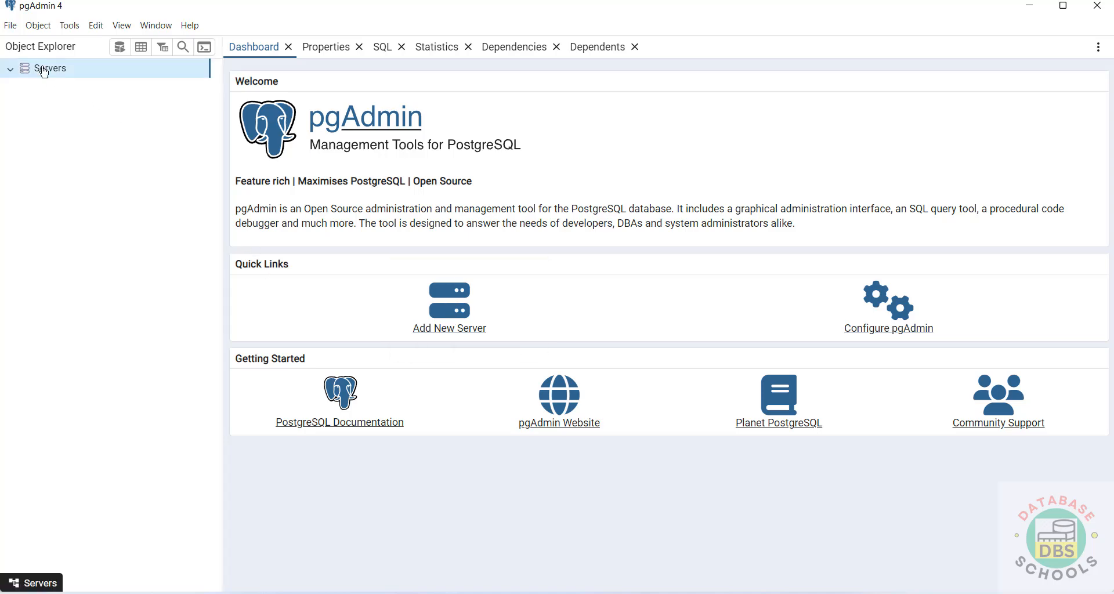
Step: Start registering a new server named pg17 and bring up its Connection settings
right_click(41, 69)
mouse_move(61, 81)
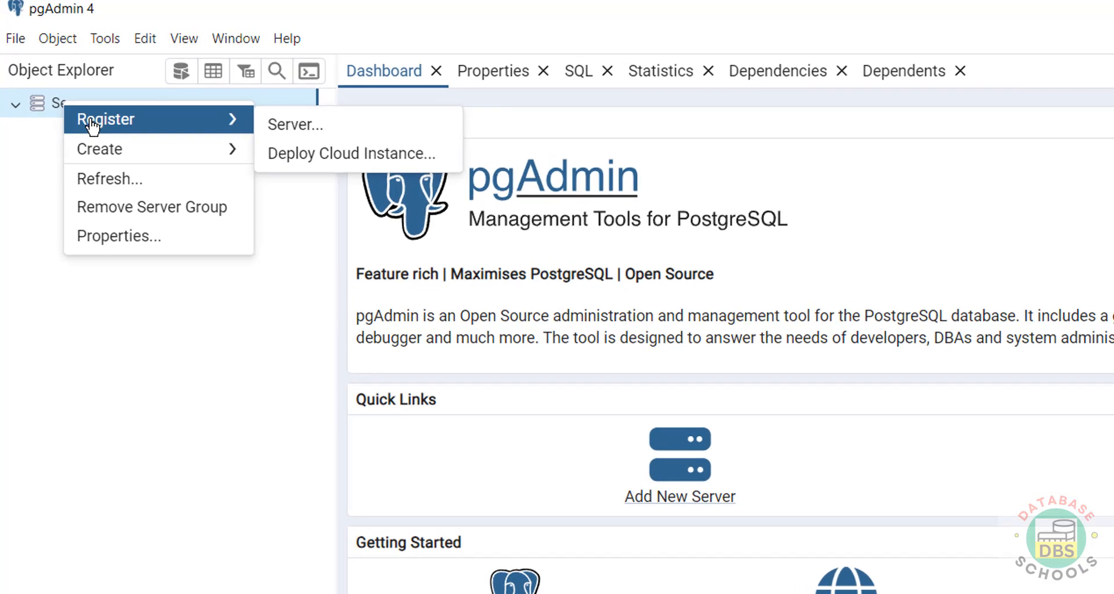
left_click(293, 126)
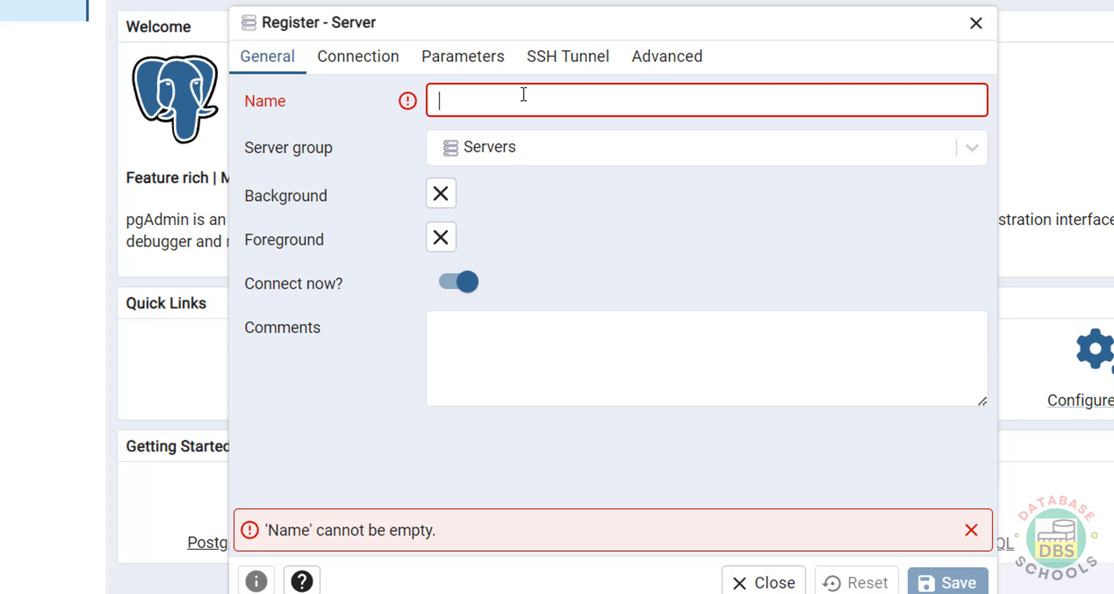
type("pg")
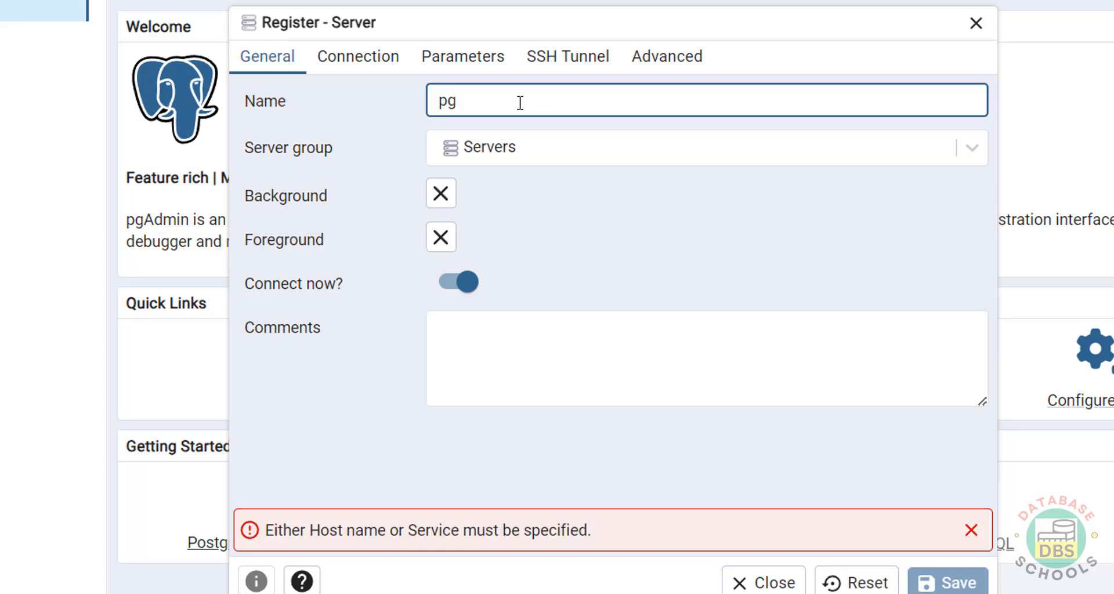
type("17")
left_click(347, 64)
left_click(278, 60)
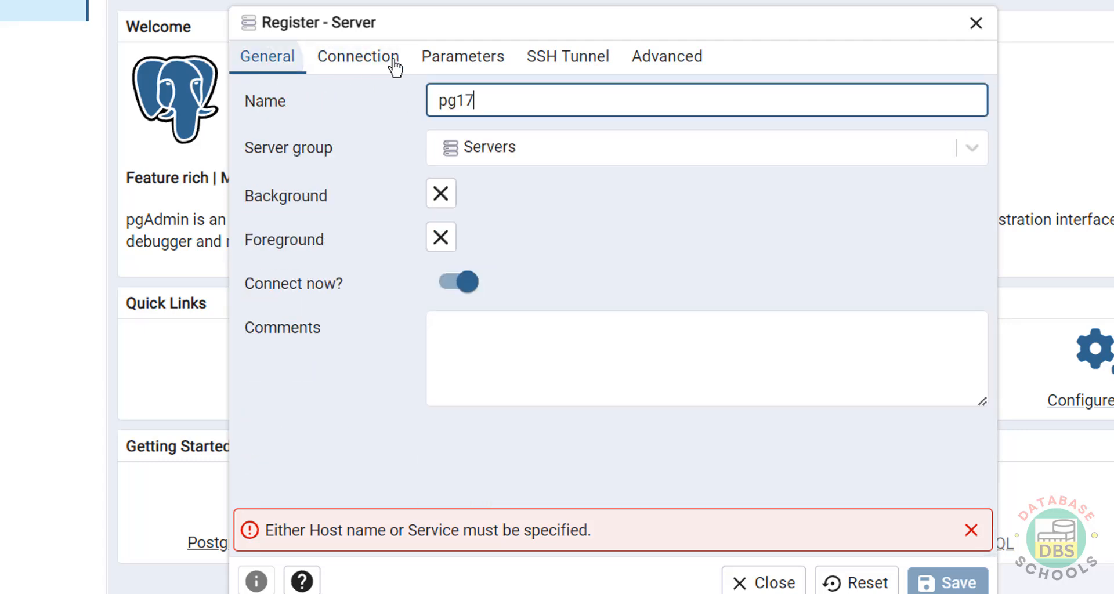
left_click(366, 65)
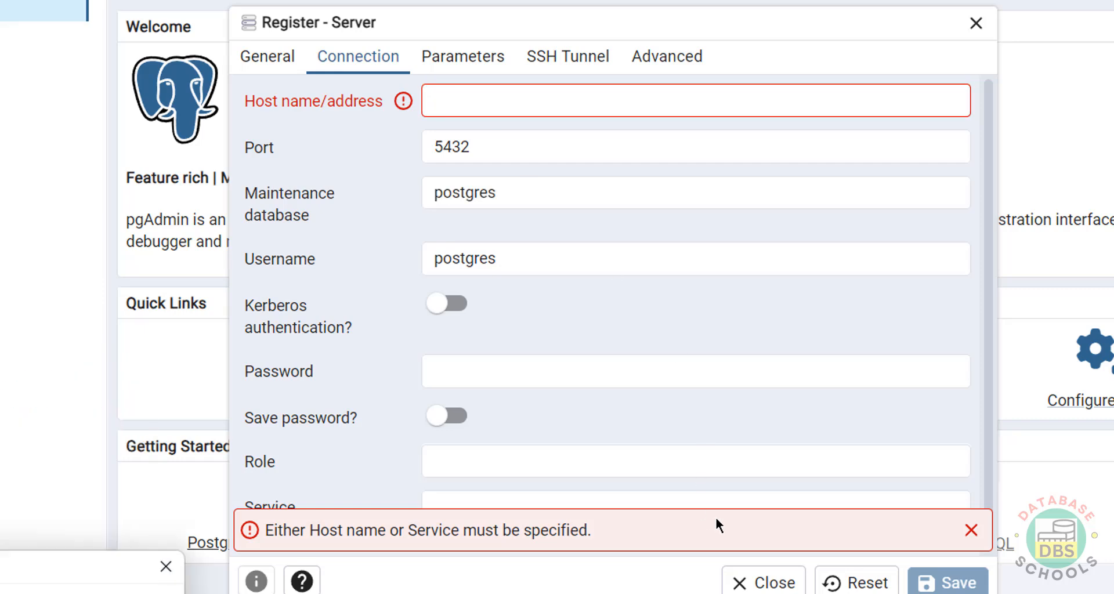
Step: Run ipconfig in a command prompt to look up the machine's IP address
key("Return")
type("ip")
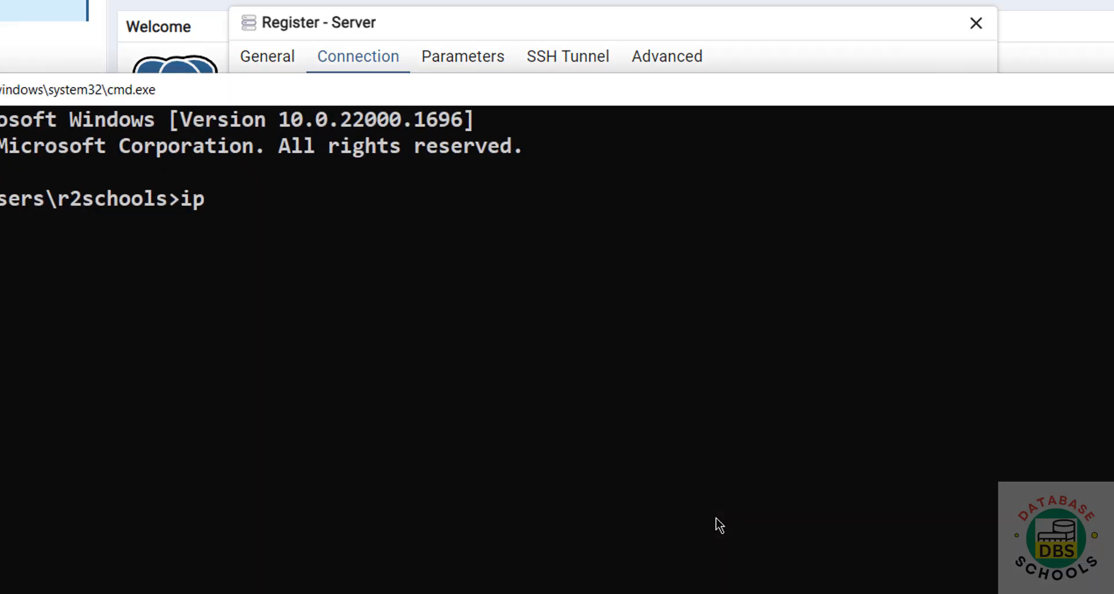
type("config")
key("Return")
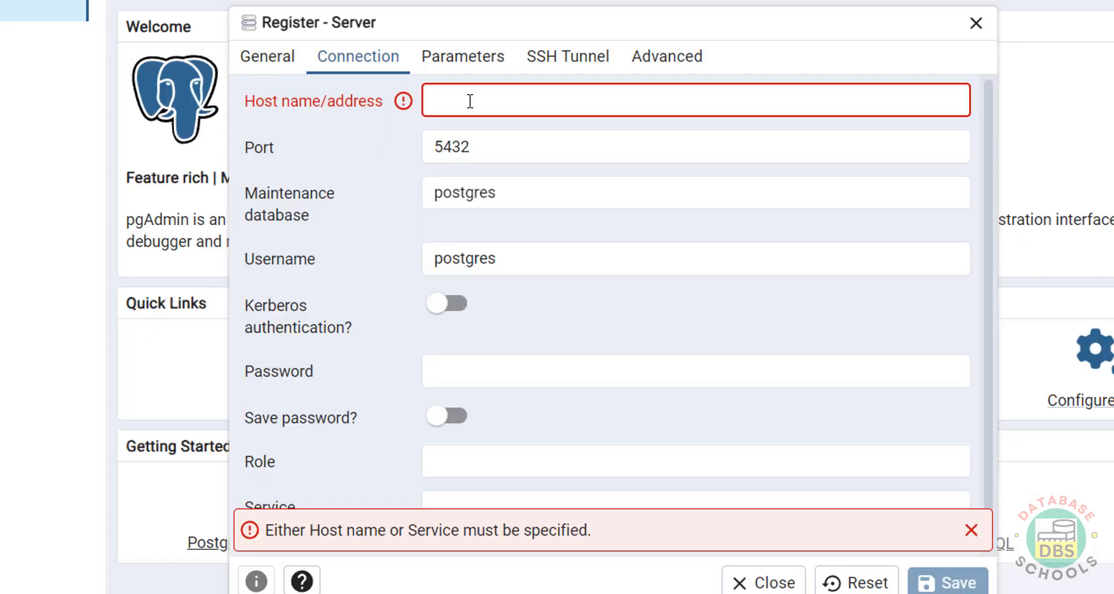
Step: Set host to localhost, keep port 5432 and postgres database/username, and enter the password
type("lo")
key("BackSpace")
key("BackSpace")
type("localhost")
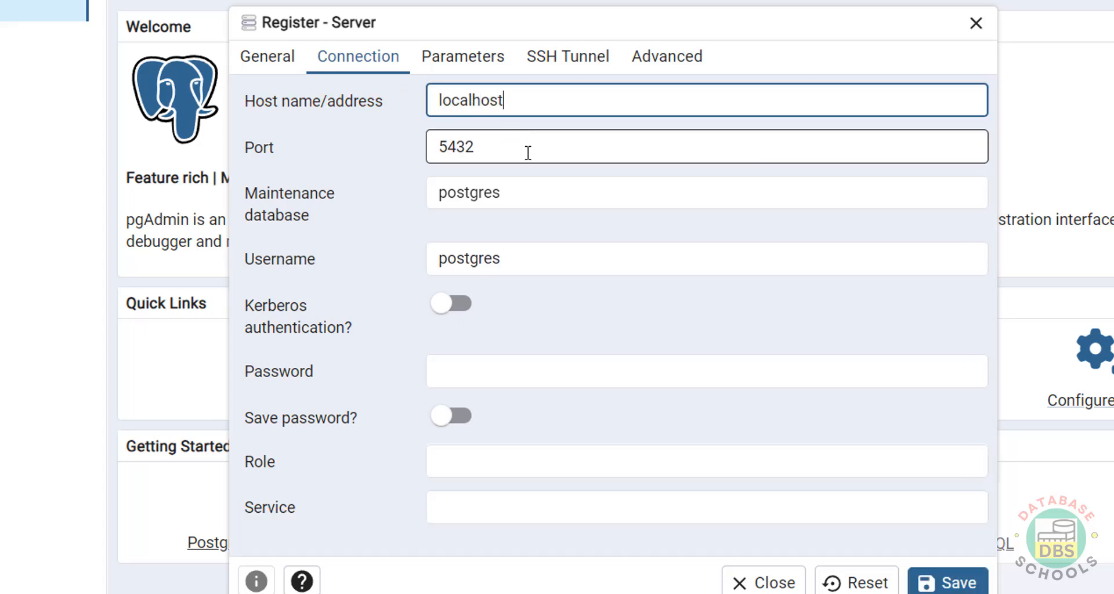
left_click_drag(528, 153, 430, 148)
left_click_drag(513, 194, 431, 203)
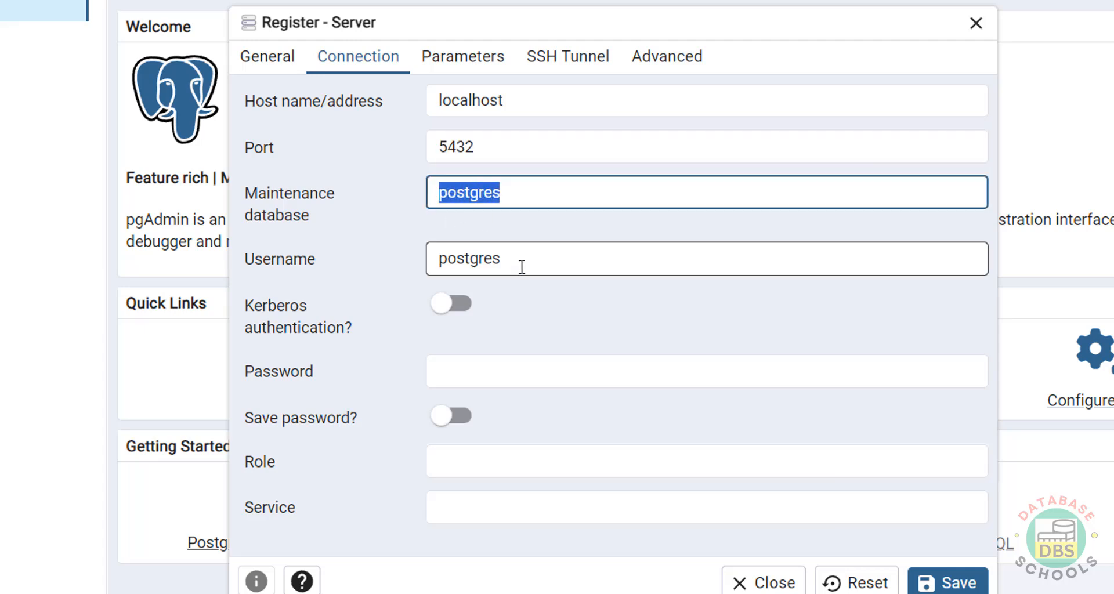
left_click_drag(520, 262, 432, 267)
left_click(470, 367)
type("•")
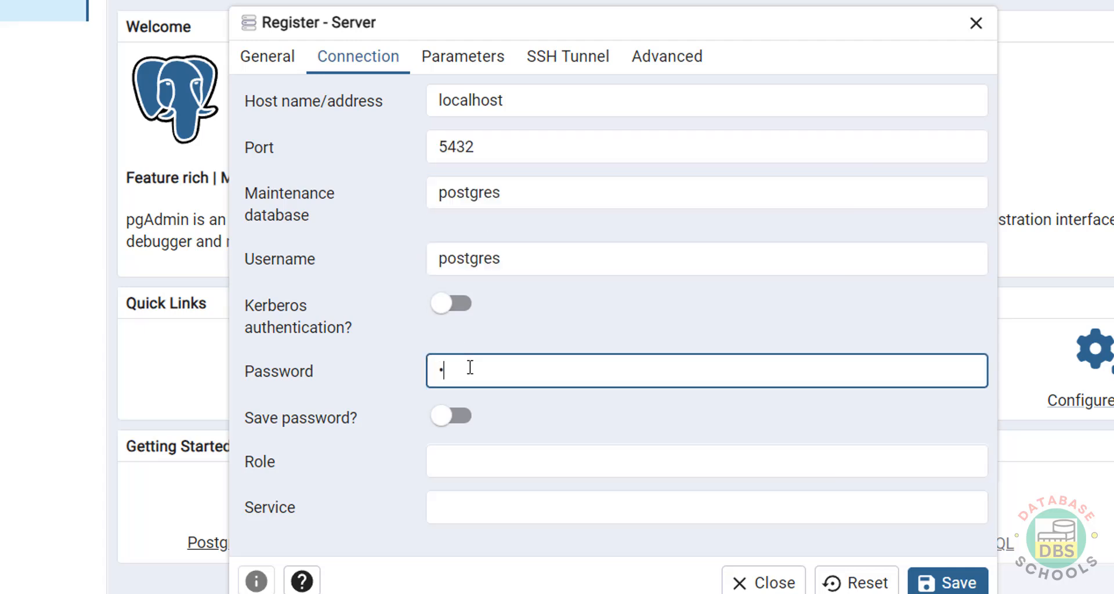
type("••••••")
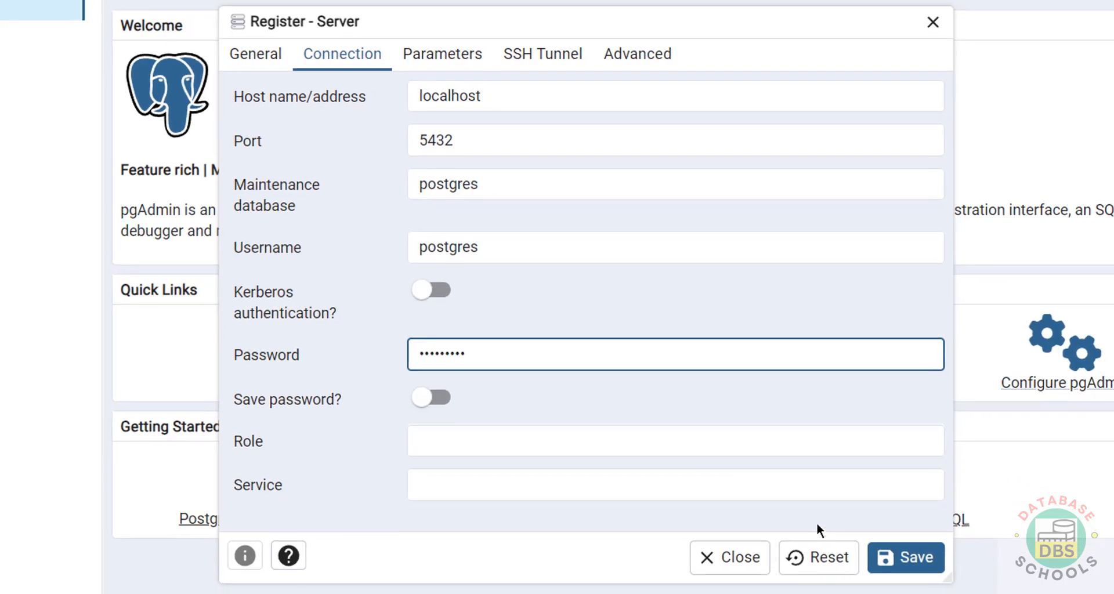
Step: Save the pg17 registration and expand its Databases node, briefly checking the psql shell
left_click(944, 586)
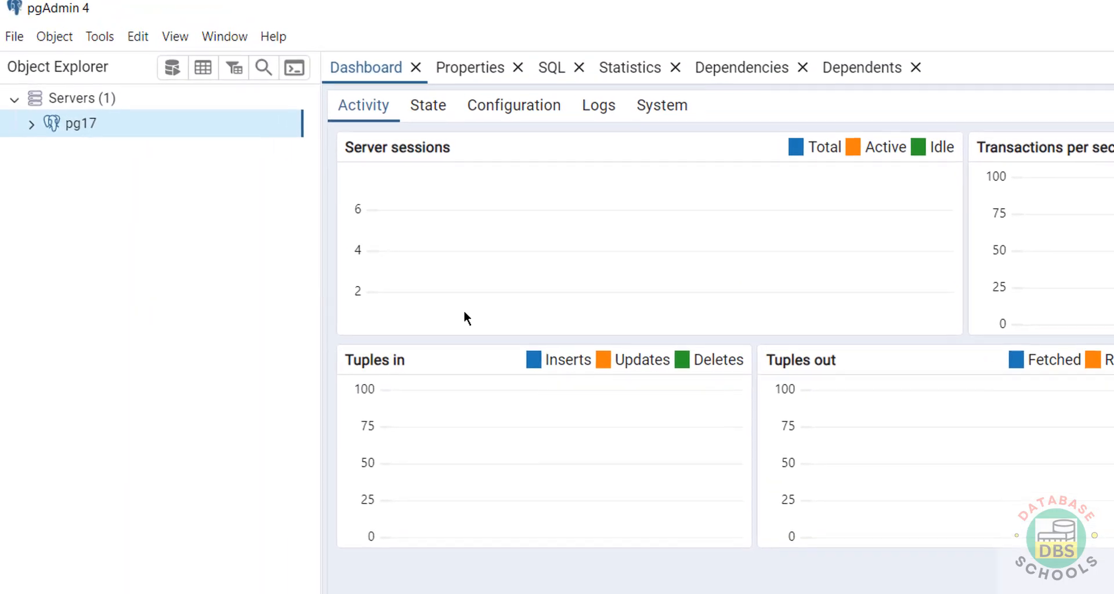
left_click(32, 125)
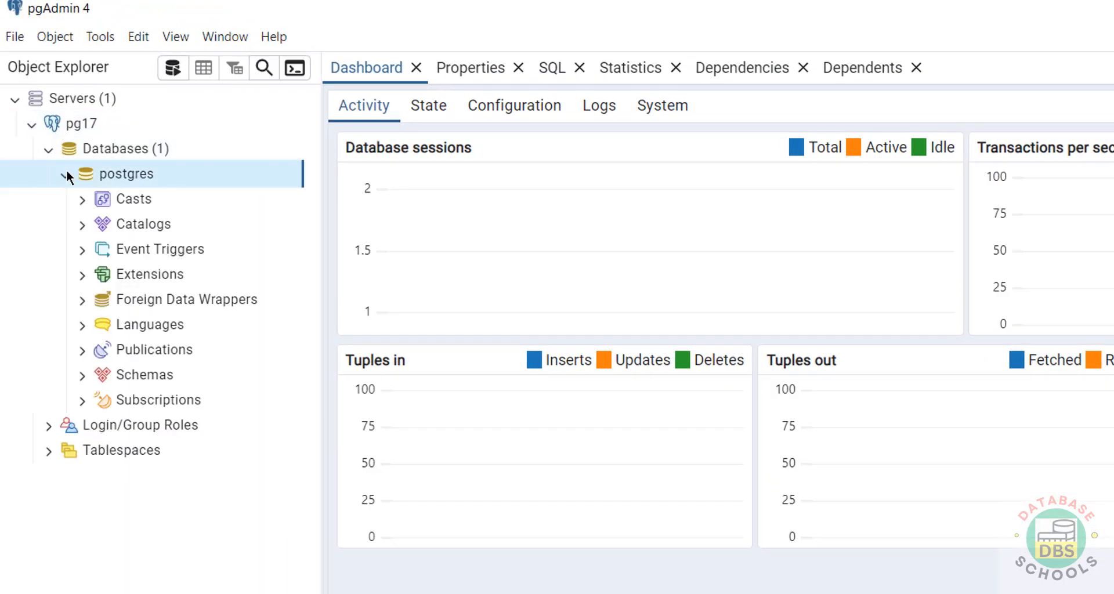
left_click(66, 172)
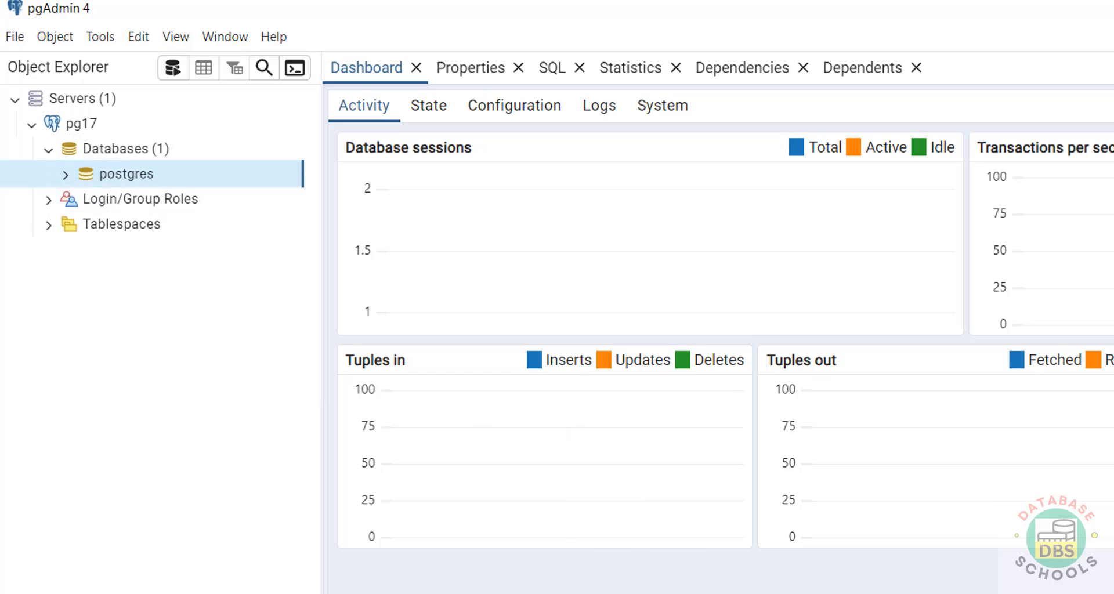
key("alt+Tab")
key("alt+Tab")
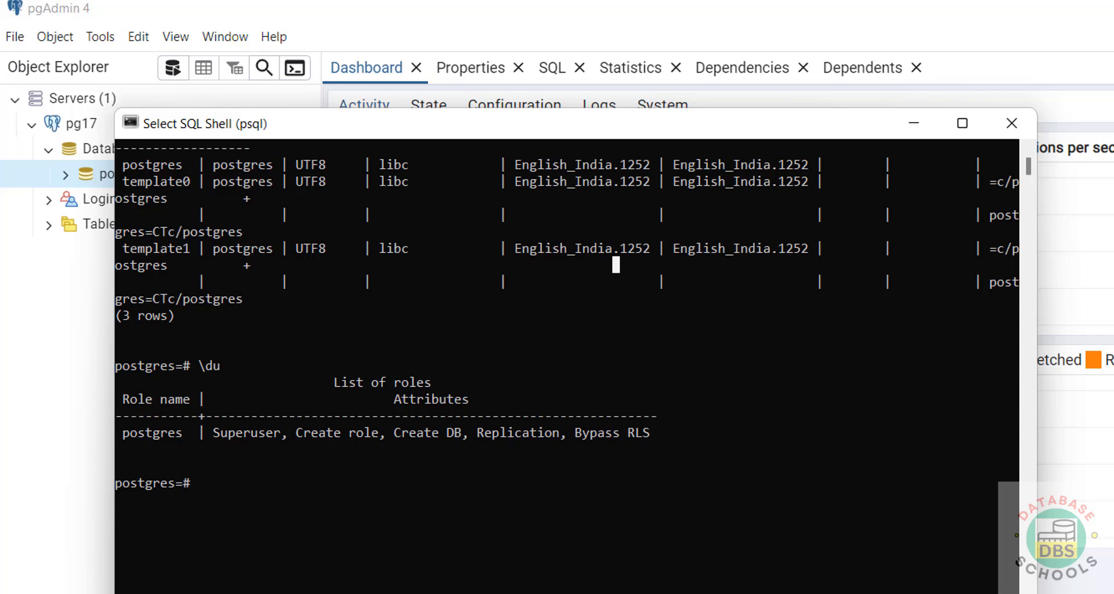
key("alt+Tab")
Step: Start a new database named class under Databases, keeping postgres as owner
right_click(136, 154)
mouse_move(165, 170)
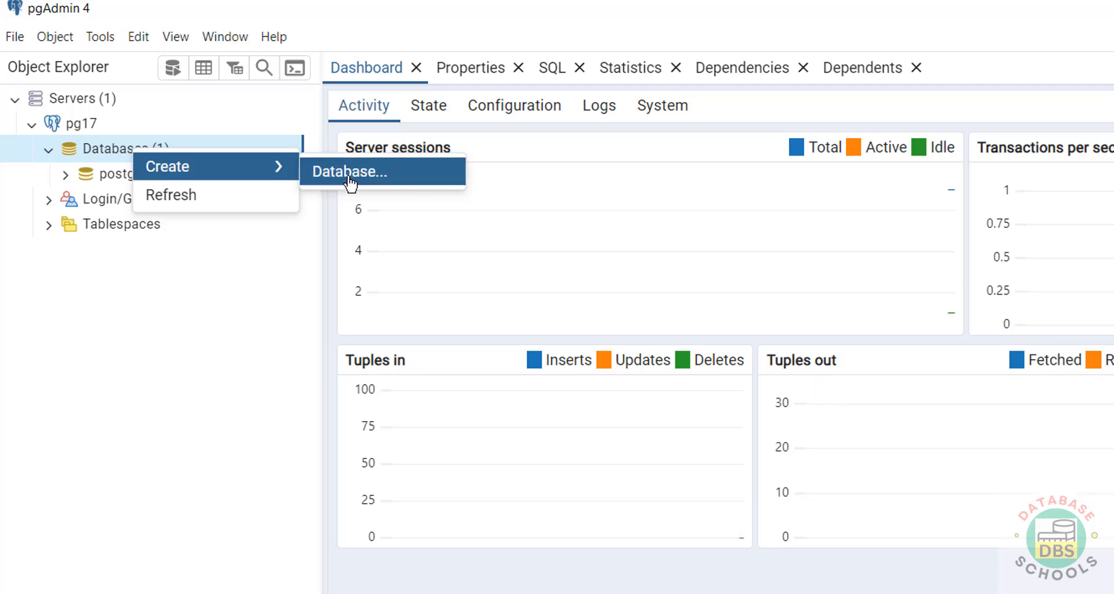
left_click(423, 173)
type("r2")
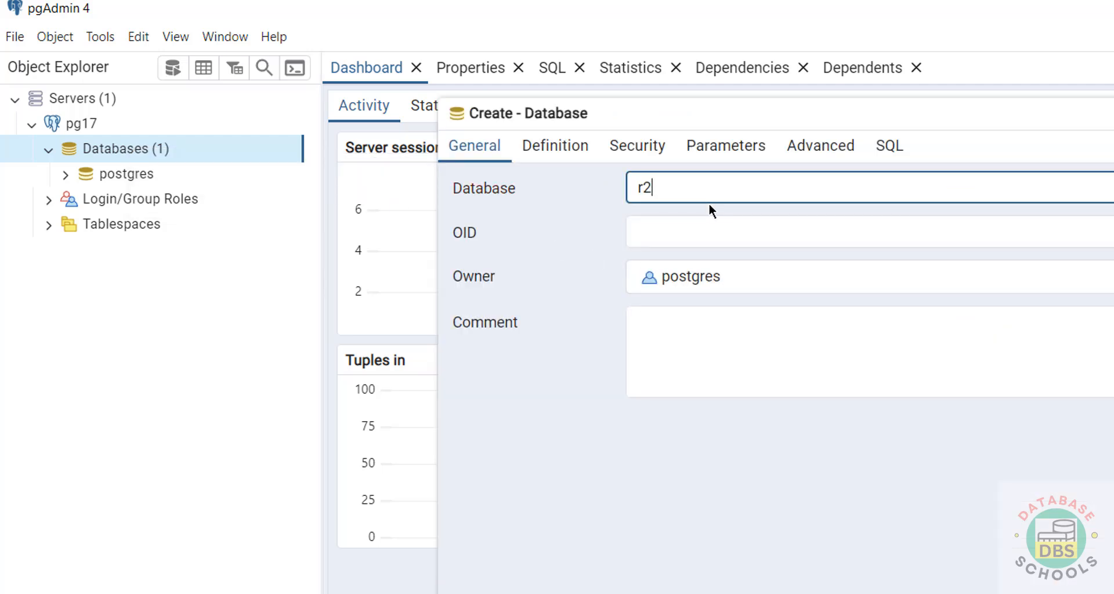
key("BackSpace")
key("BackSpace")
type("class")
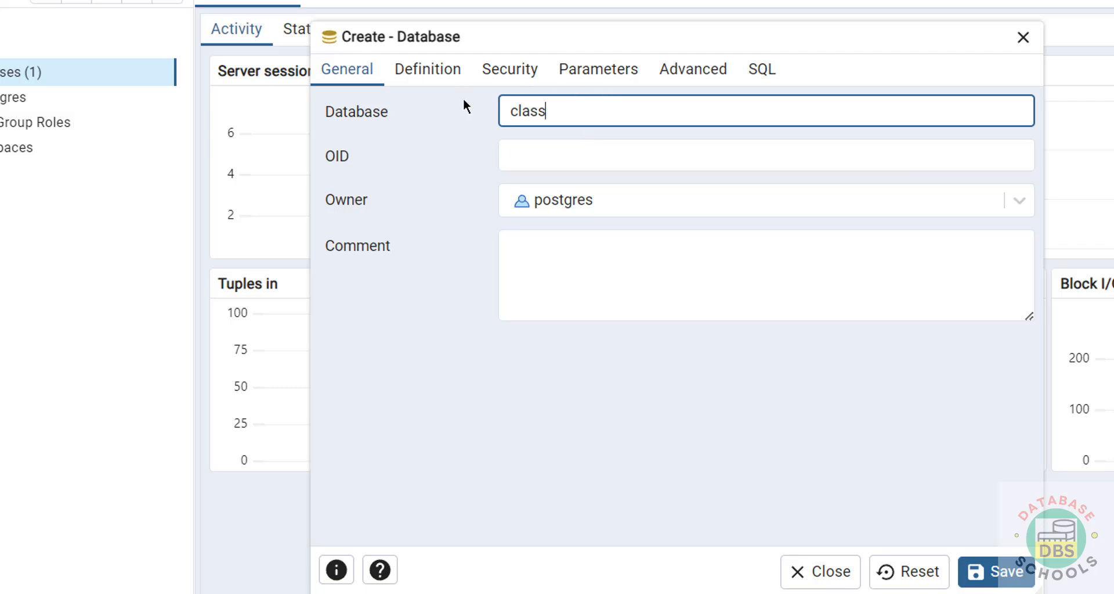
left_click(554, 200)
left_click(554, 201)
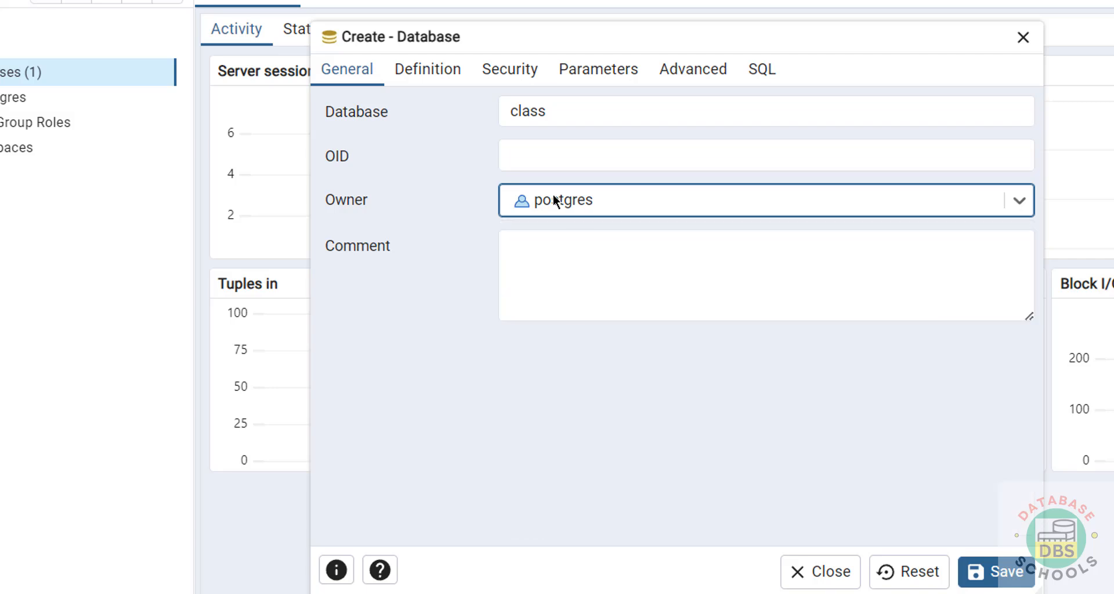
Step: Review the Definition, Security, Parameters, Advanced and SQL tabs, then save the class database
left_click(428, 69)
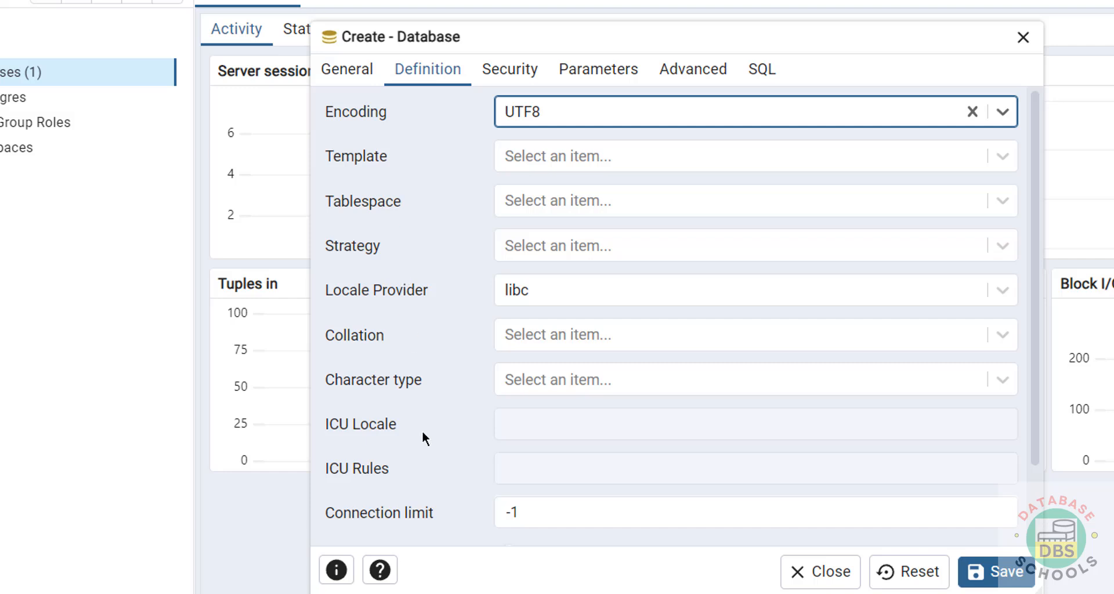
left_click(516, 75)
left_click(592, 69)
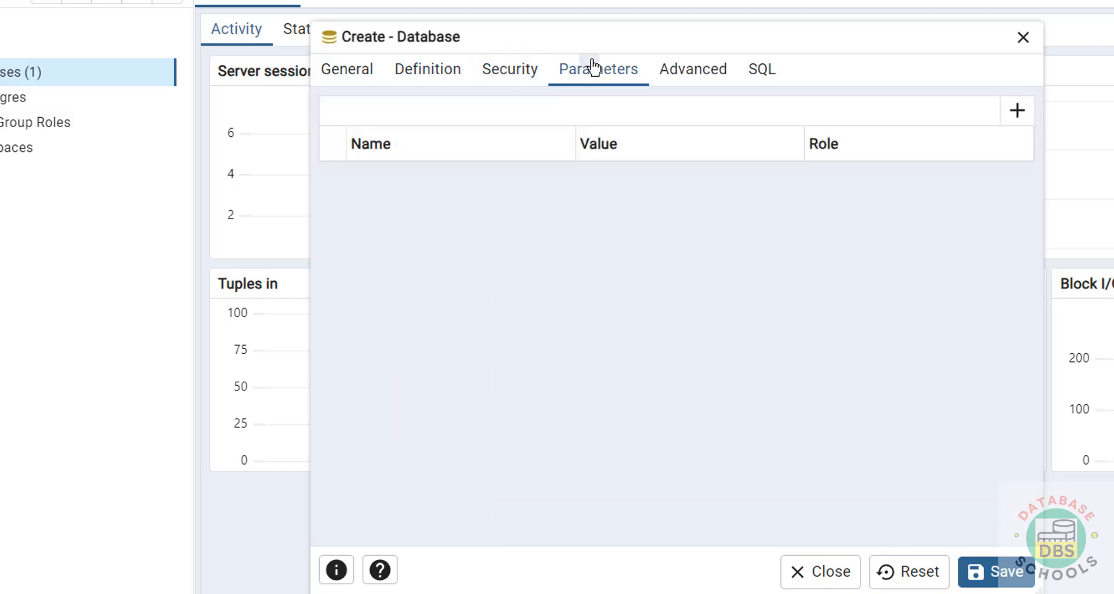
left_click(723, 71)
left_click(746, 76)
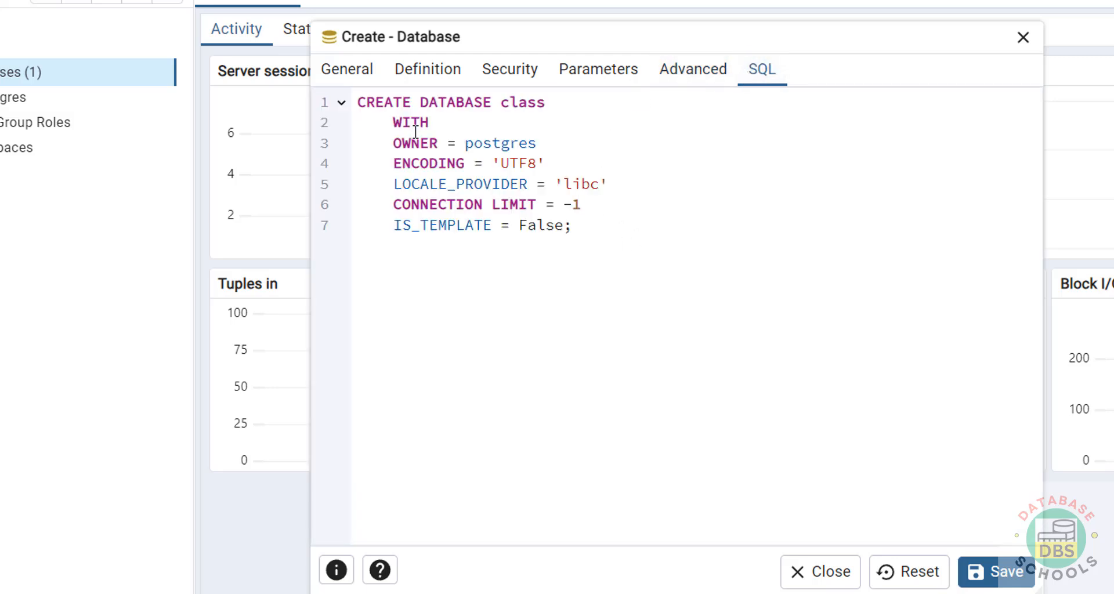
key("ctrl+a")
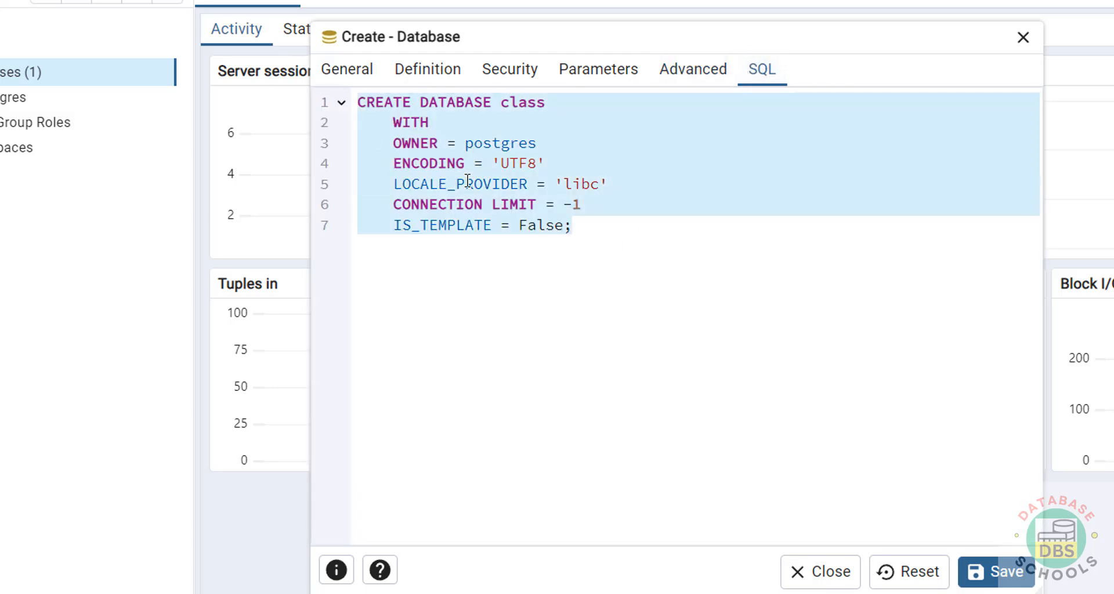
left_click(1028, 580)
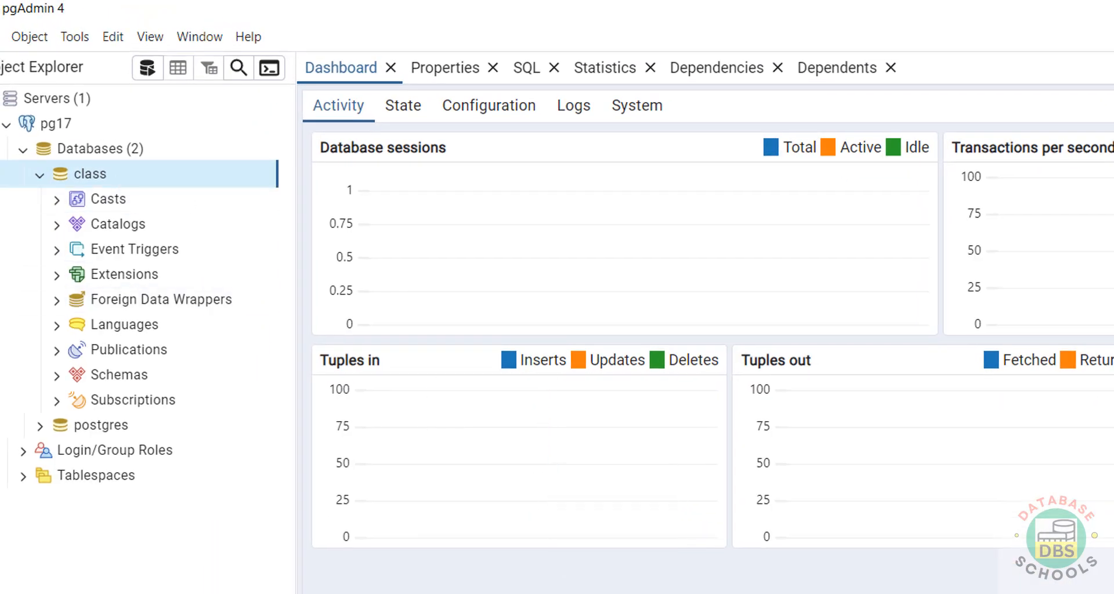
Step: List databases in psql with \l and pick out the class entry
key("alt+Tab")
left_click(660, 441)
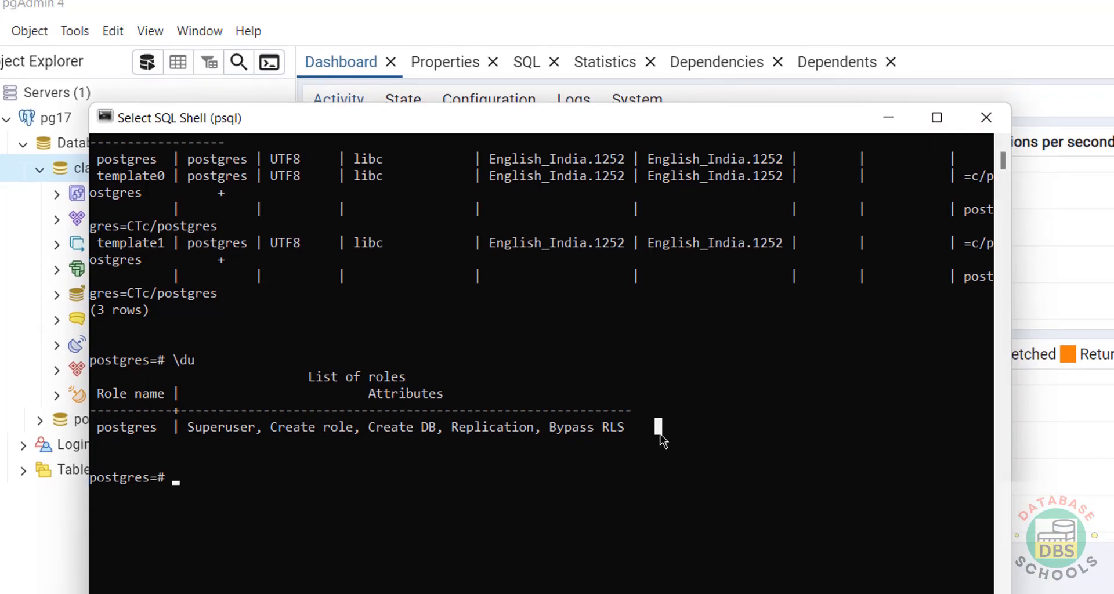
type("\\")
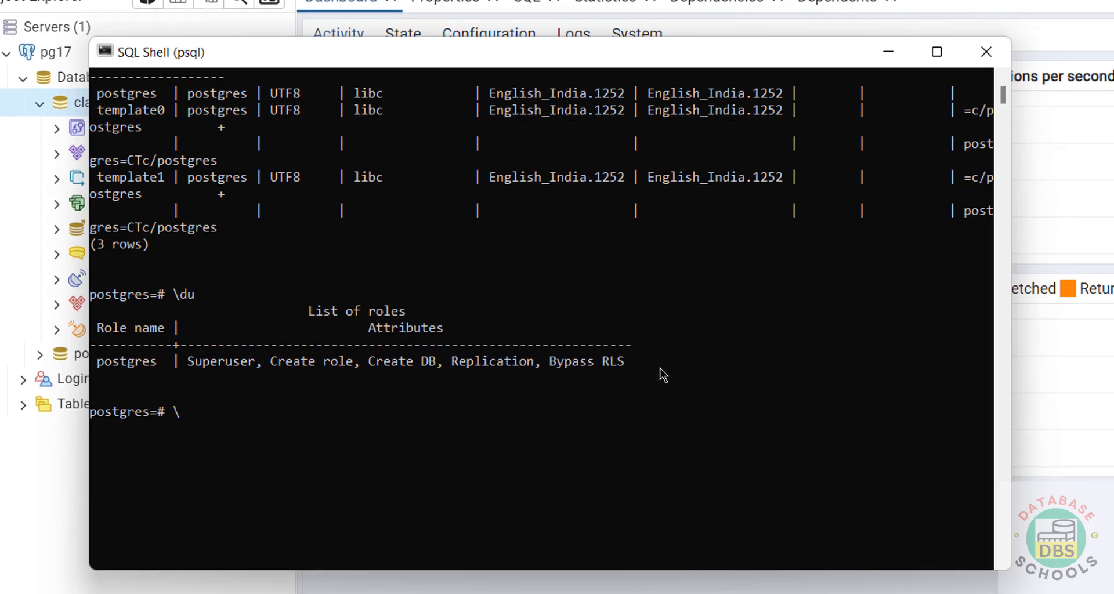
type("l")
key("Return")
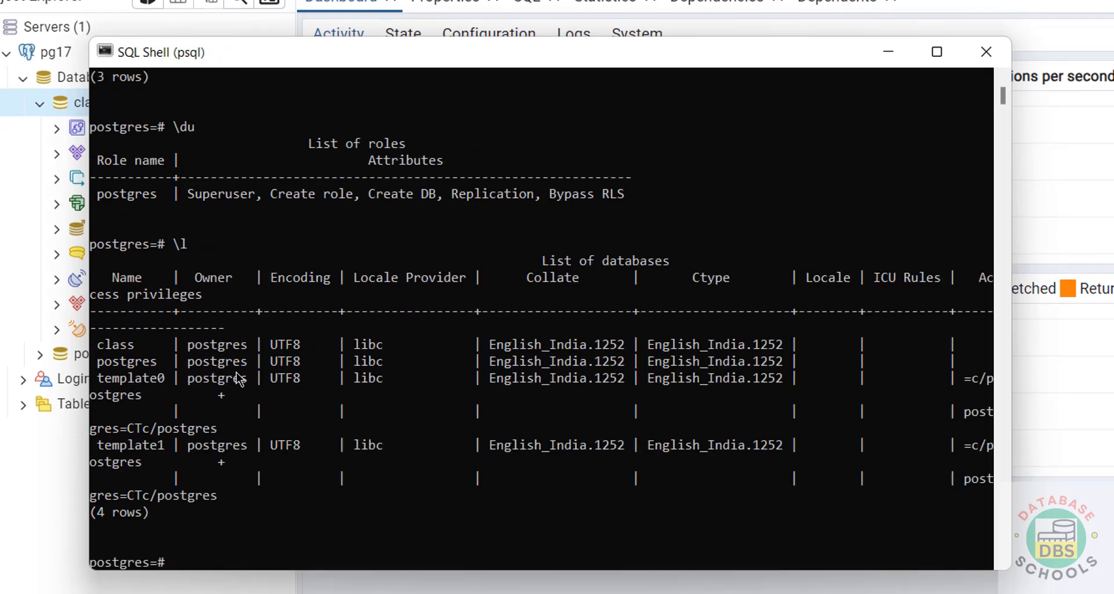
left_click(106, 346)
double_click(106, 346)
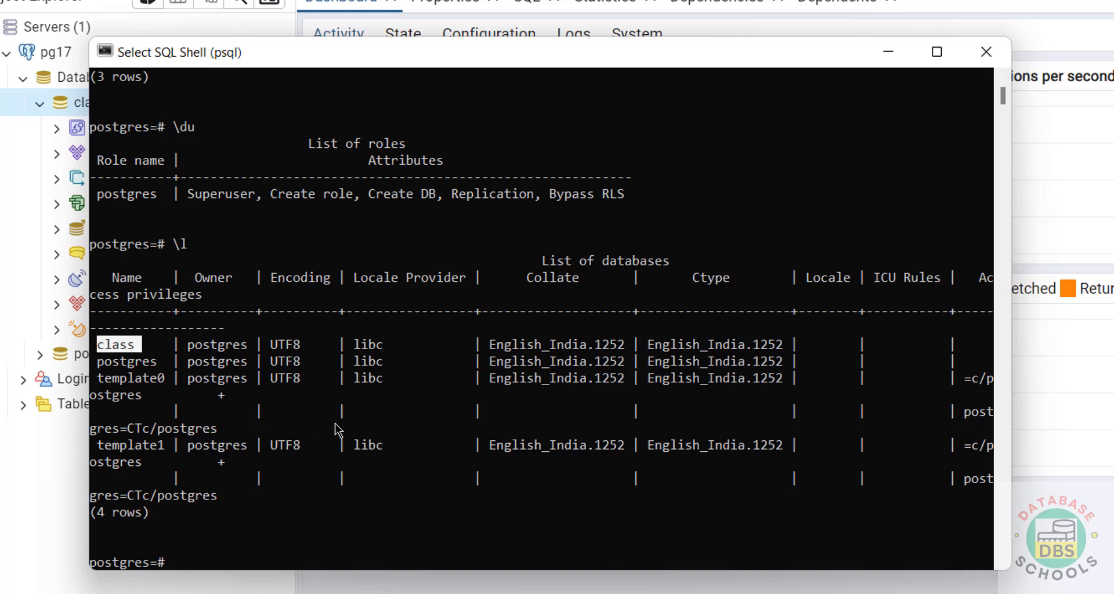
left_click(448, 531)
Step: Connect to class with \c, run 'create database testdb', and list databases again
type("\\")
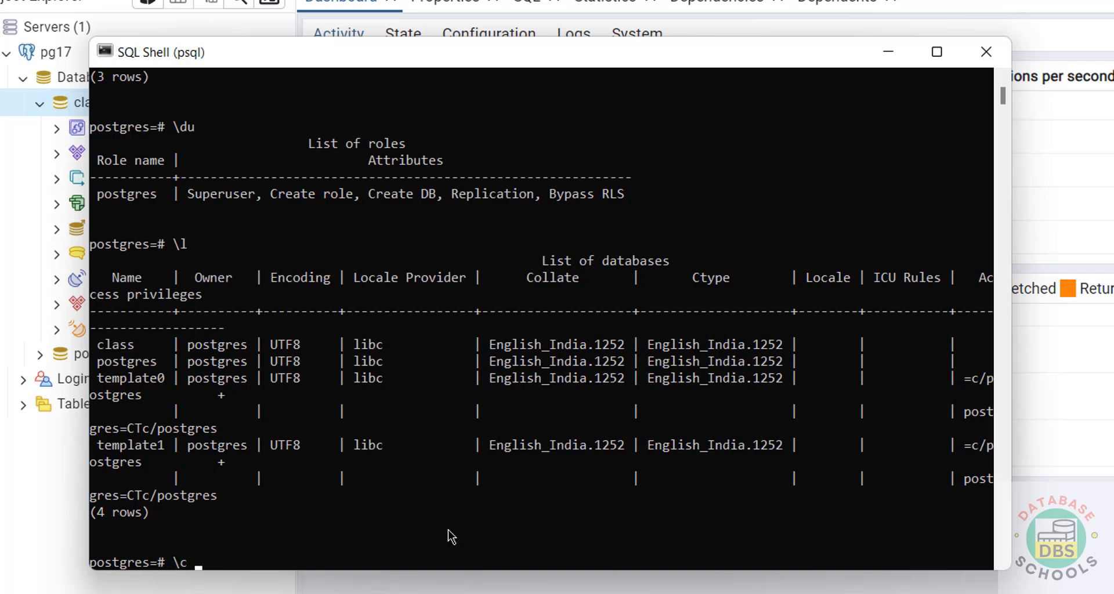
type("c class")
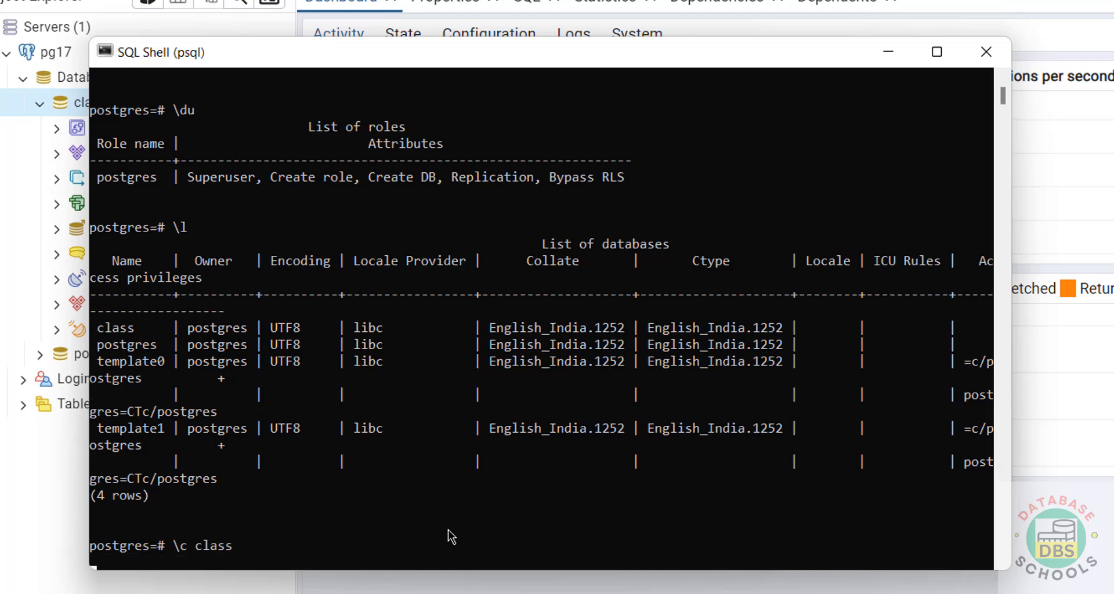
key("Return")
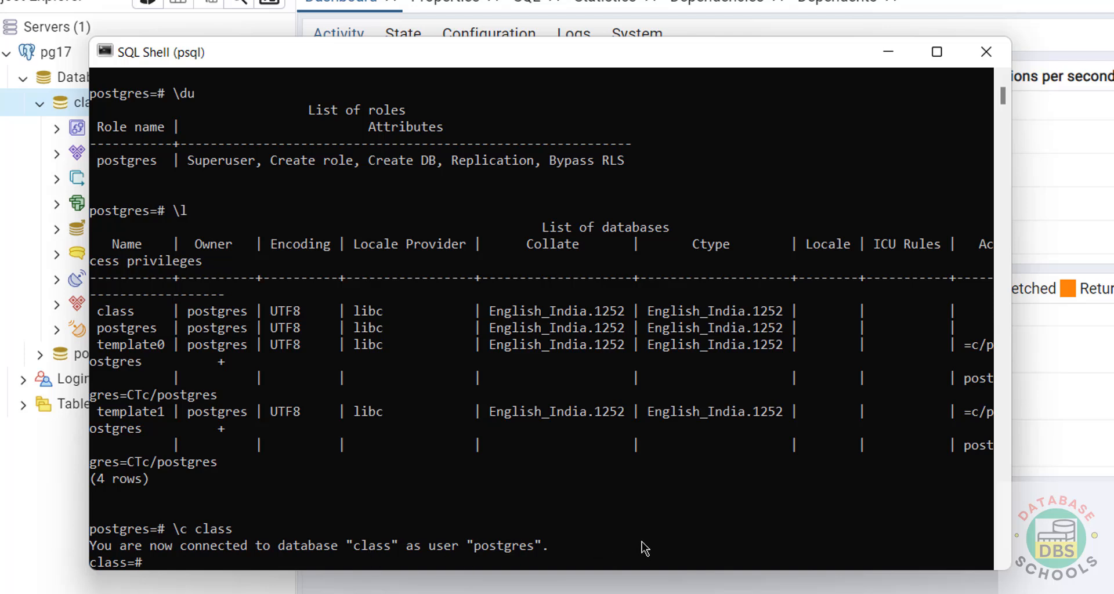
type("create data")
type("base")
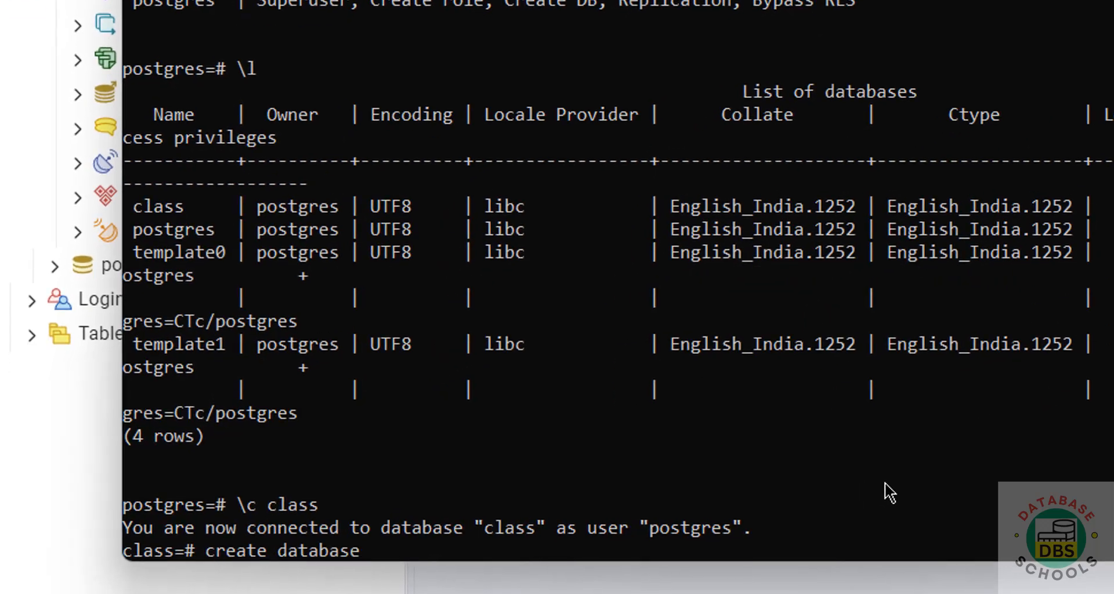
type(" testdb;")
key("Return")
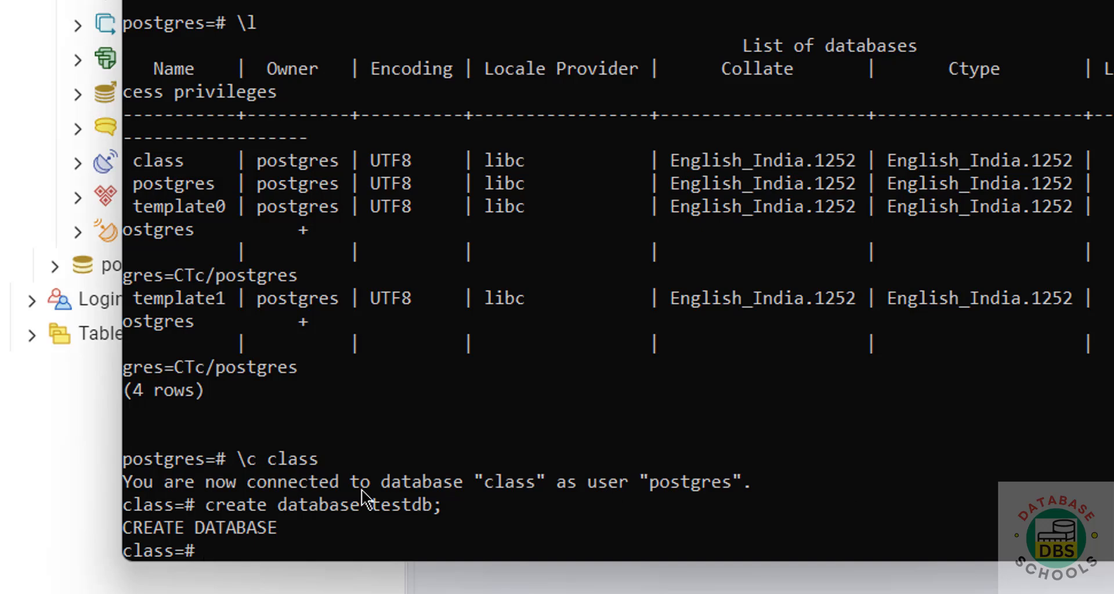
type("\\l")
key("Return")
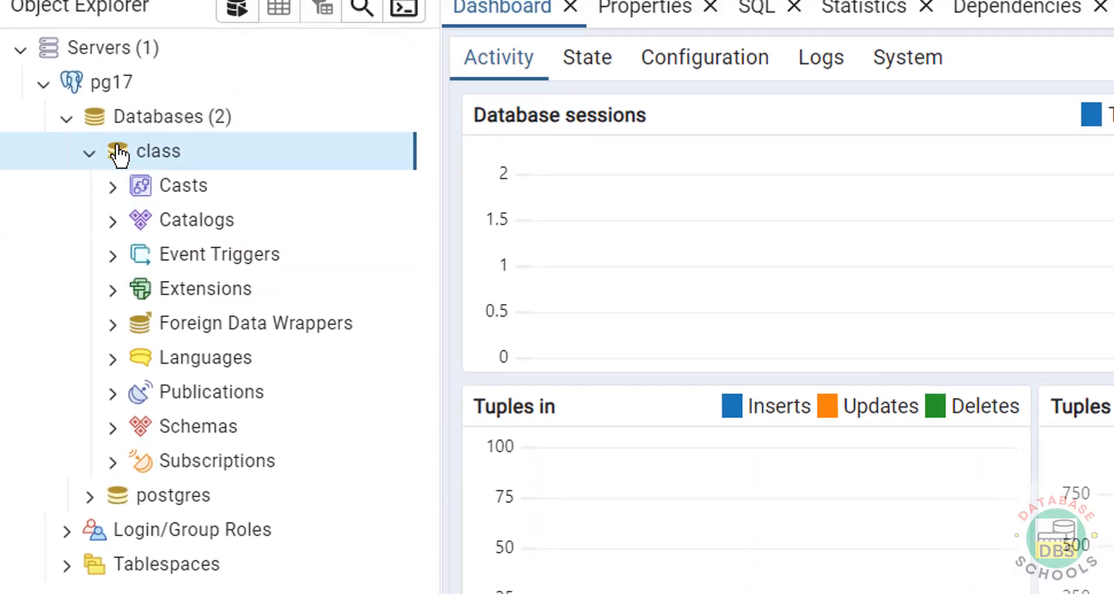
Step: Collapse class and refresh the Databases list so testdb appears
left_click(76, 65)
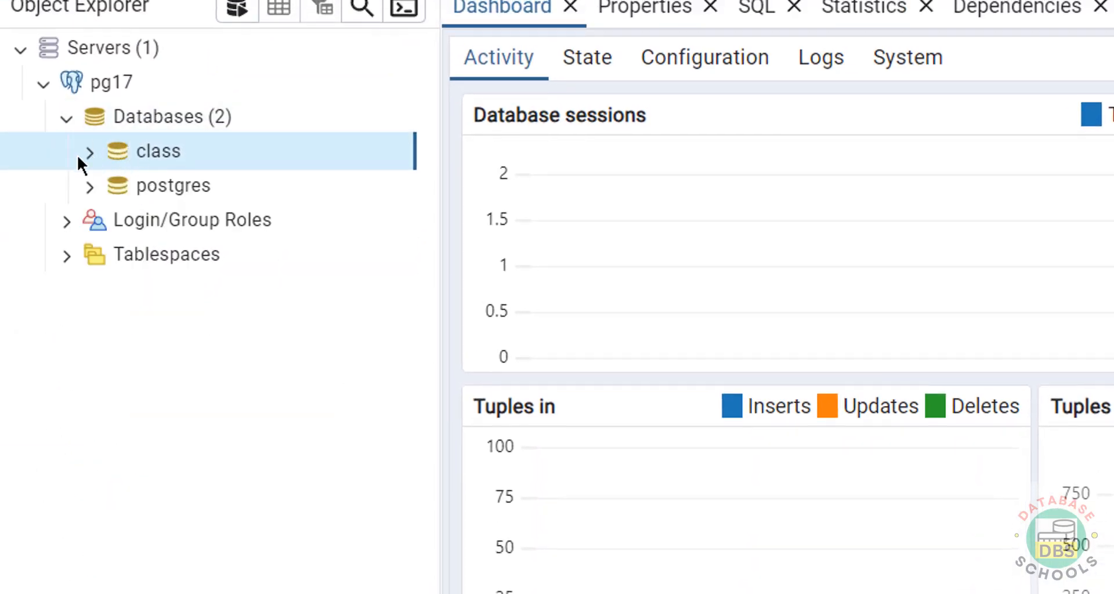
right_click(149, 117)
left_click(189, 184)
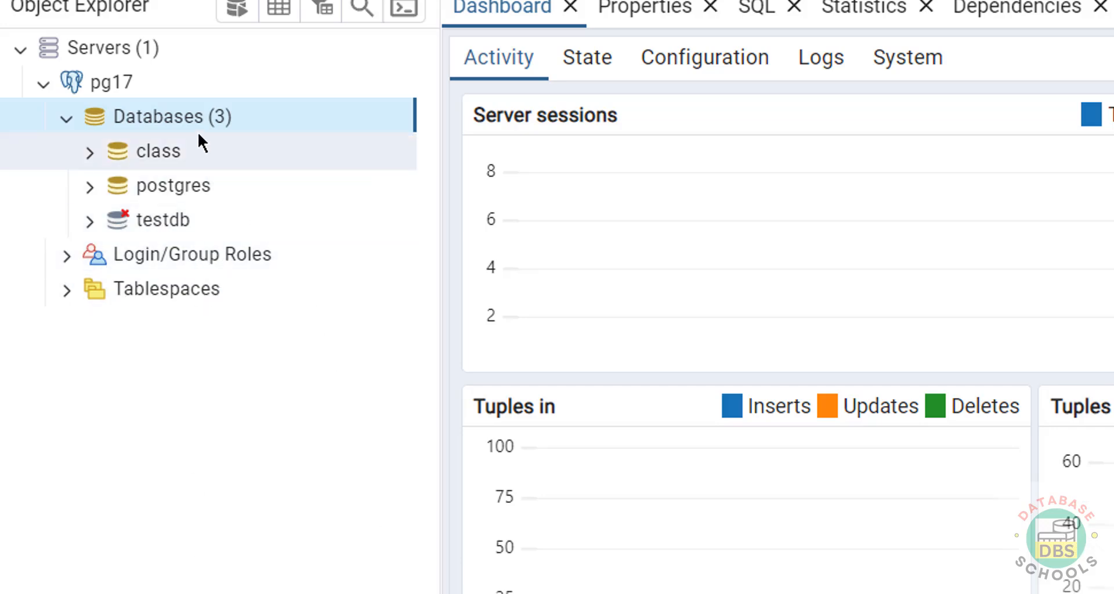
Step: Open a Query Tool on the class database, then select Login/Group Roles
right_click(169, 156)
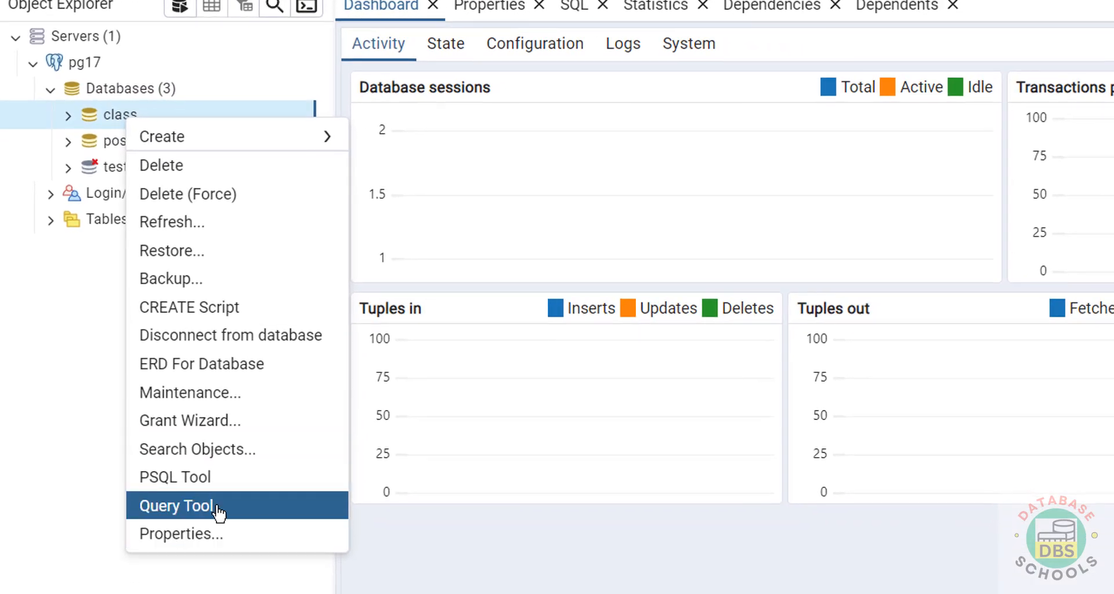
left_click(228, 529)
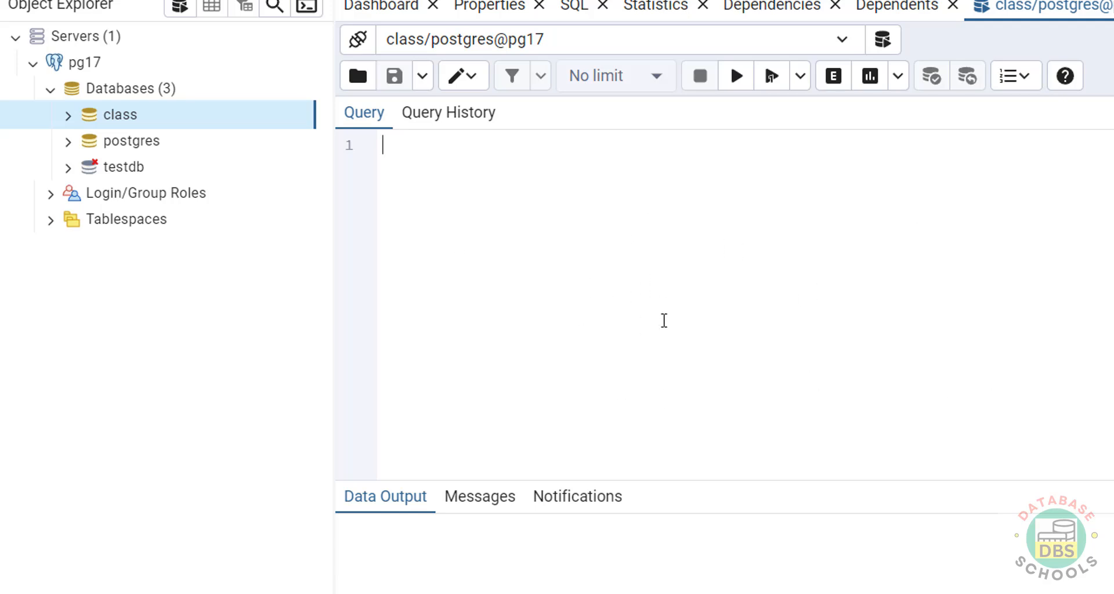
left_click(148, 197)
Step: Create login role james with a password and Can login enabled, reviewing the SQL before saving
right_click(145, 199)
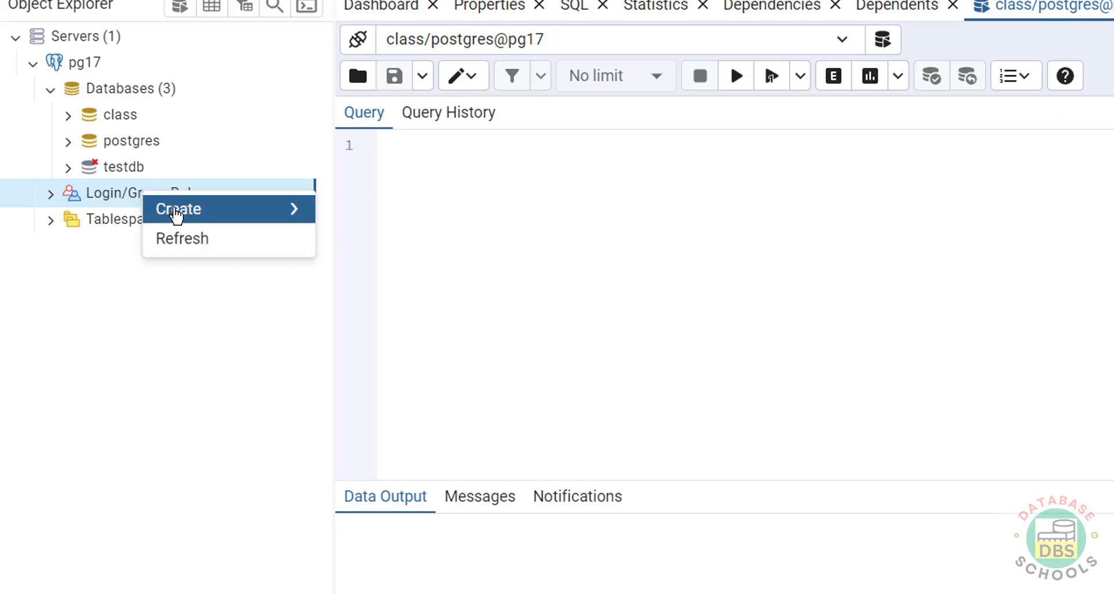
mouse_move(176, 216)
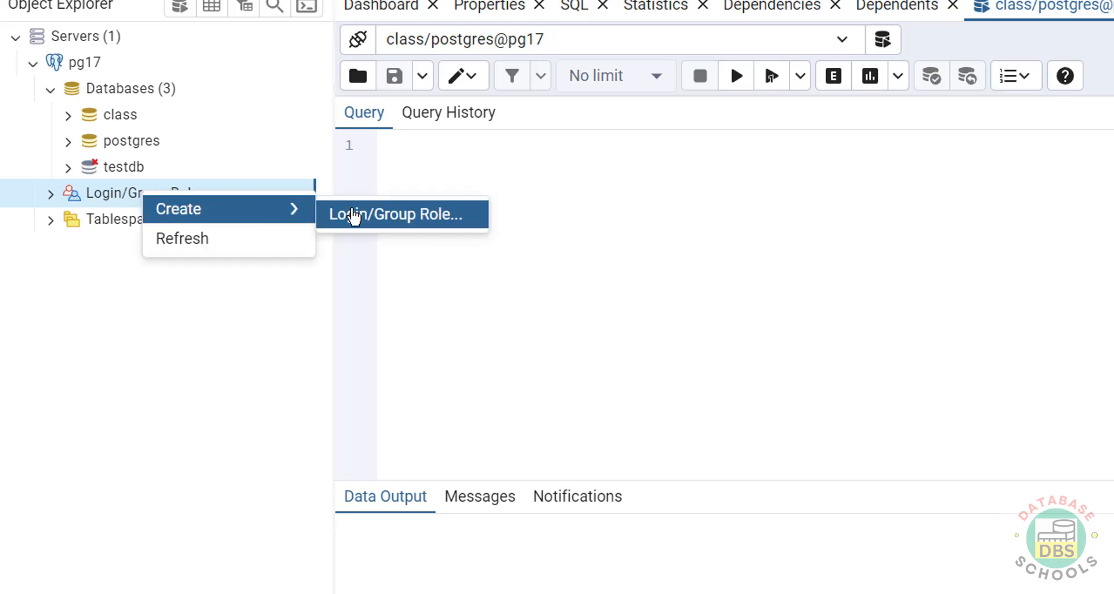
left_click(394, 216)
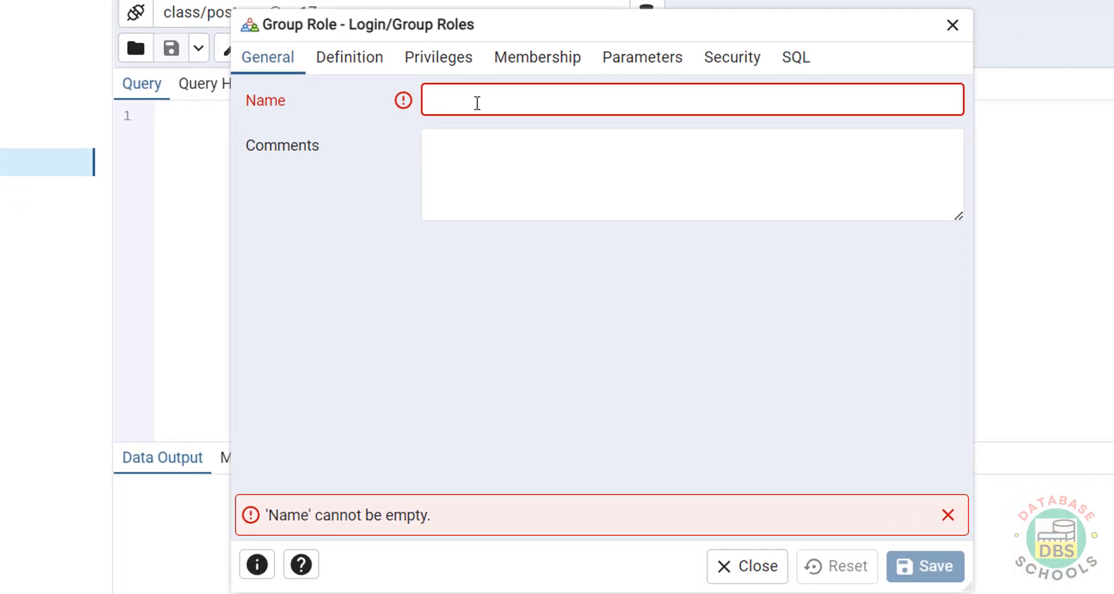
type("james")
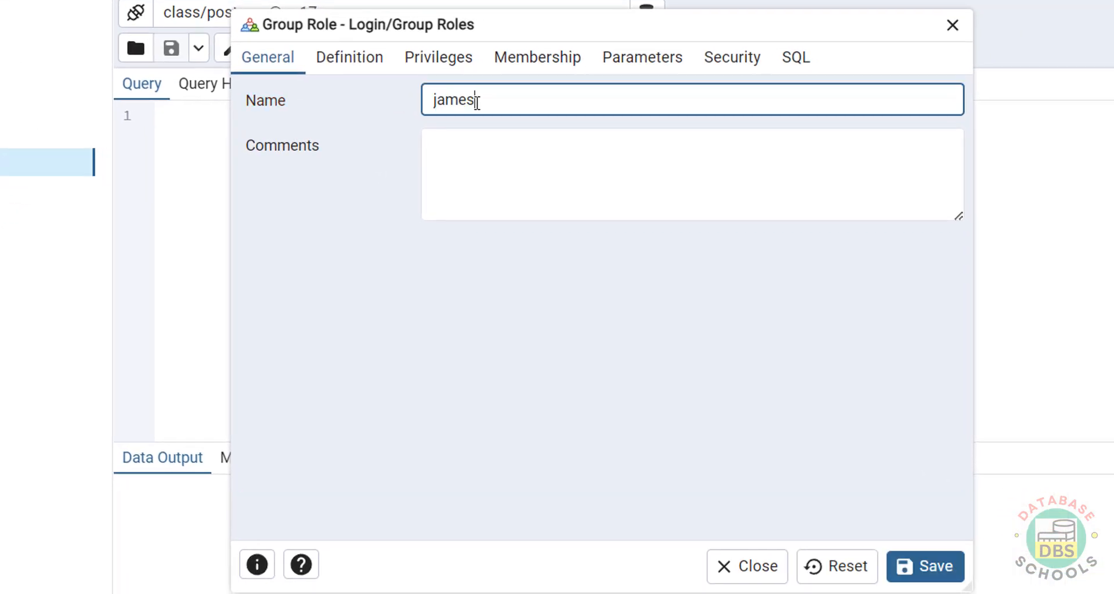
left_click(351, 60)
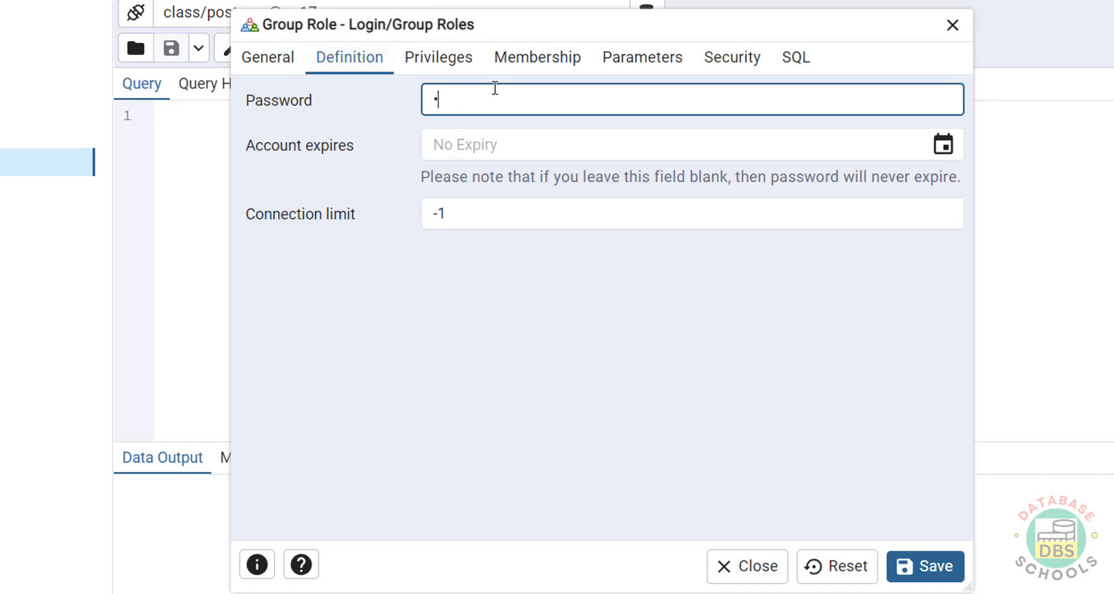
type("•••••••••")
left_click(425, 55)
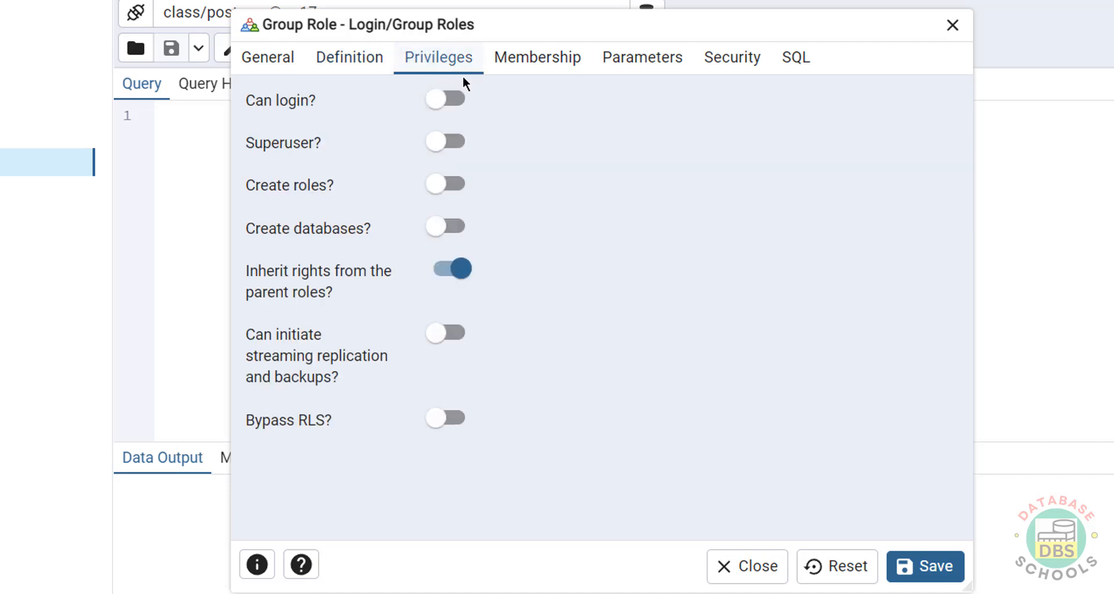
left_click(467, 107)
left_click(796, 57)
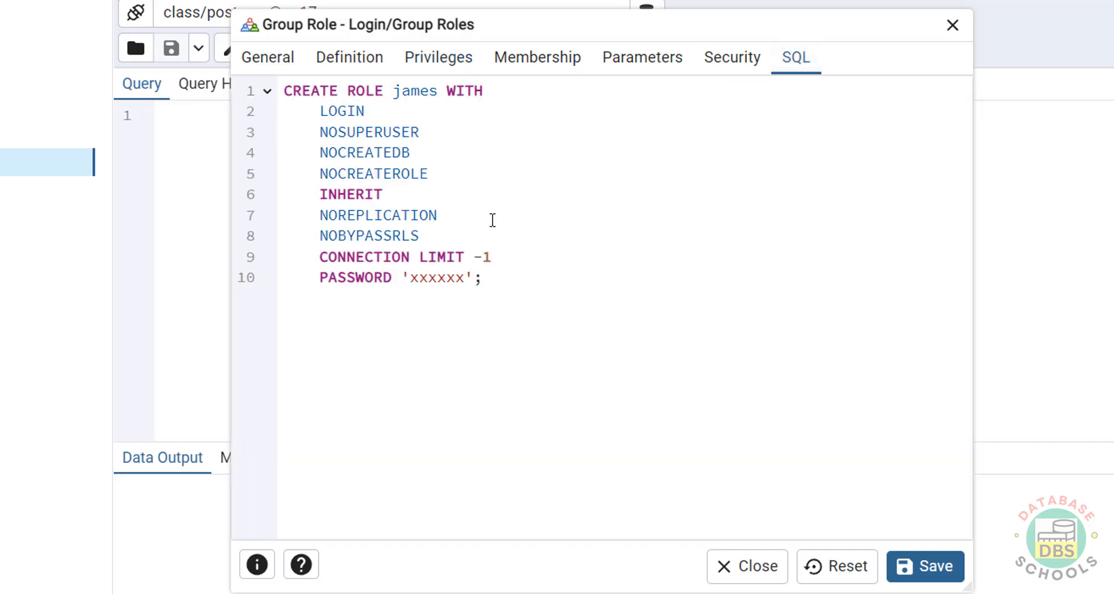
left_click(925, 566)
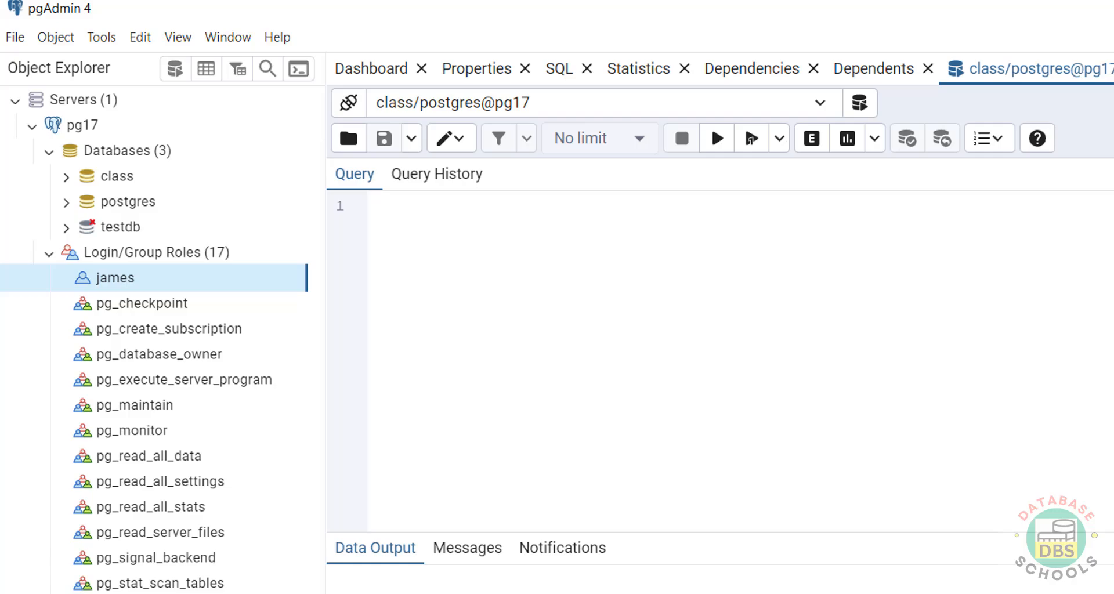
Step: Run \du in psql to confirm james and postgres, then enter services.msc in Run
key("alt+Tab")
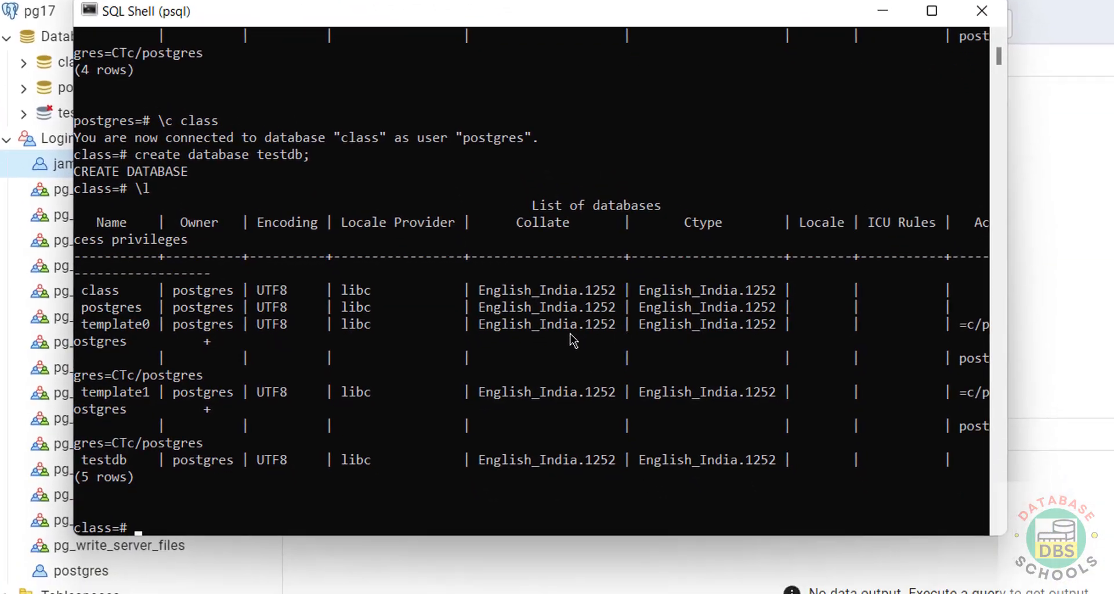
type("\\")
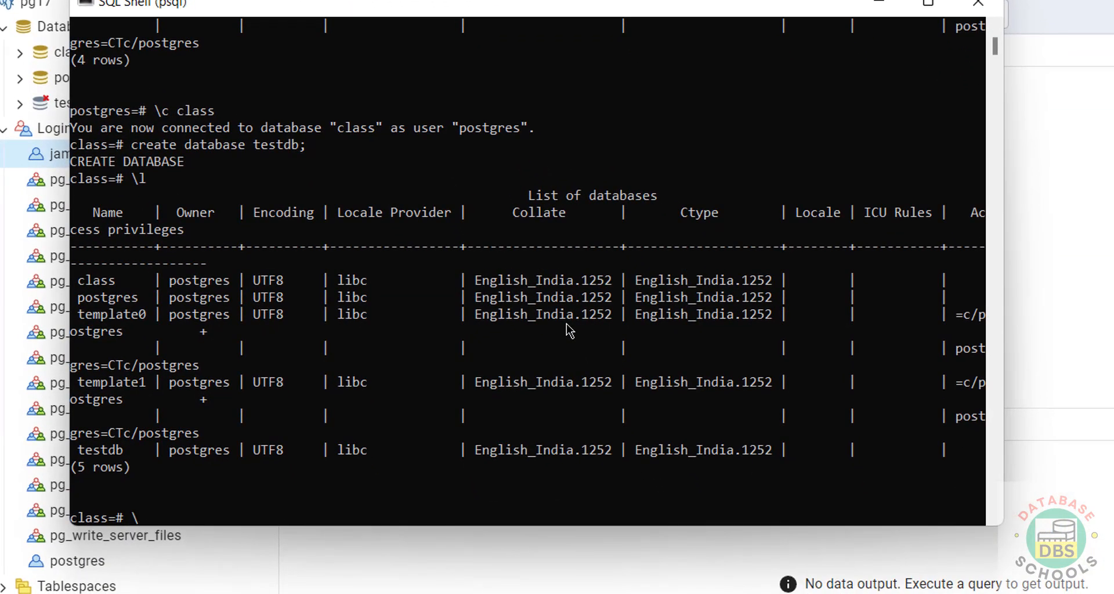
type("du")
key("Return")
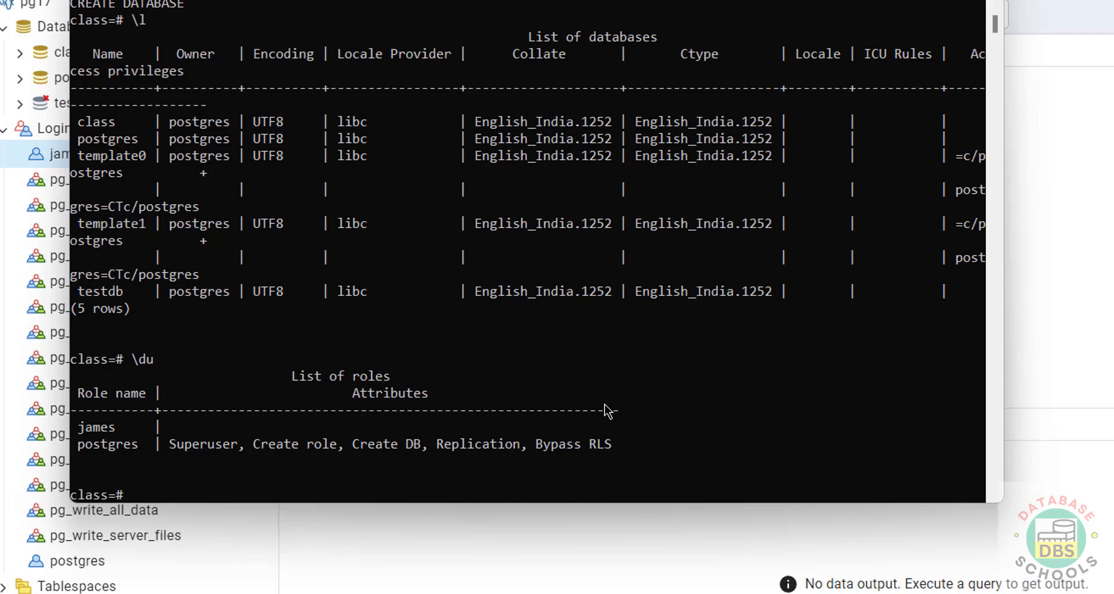
key("super+r")
type("services")
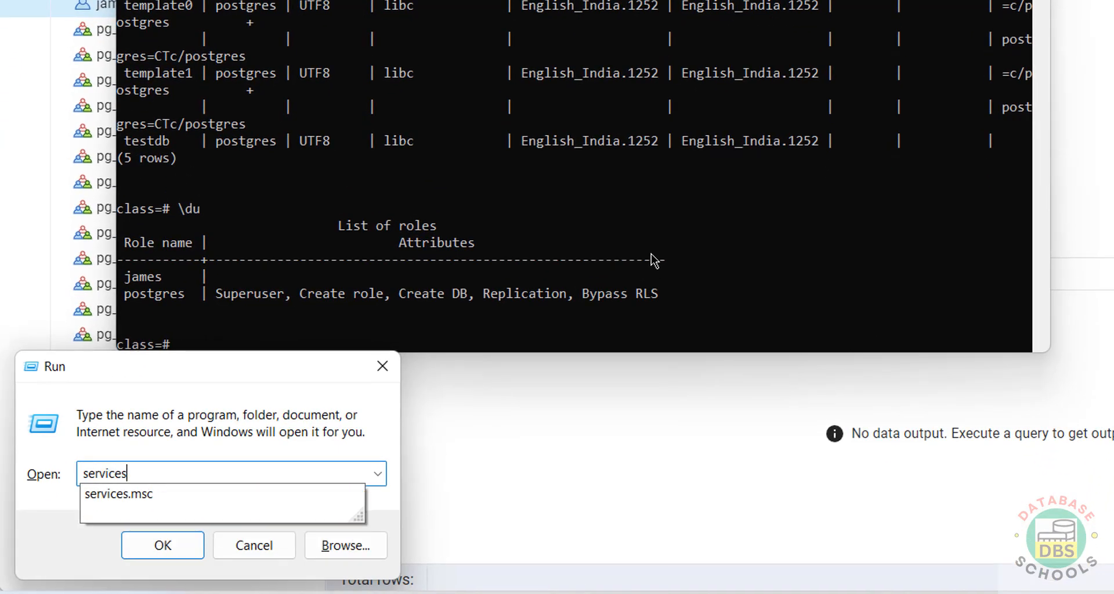
type(".msc")
Step: Find the running postgresql-x64-17 service in Services and view its Stop/Restart options without using them
key("Return")
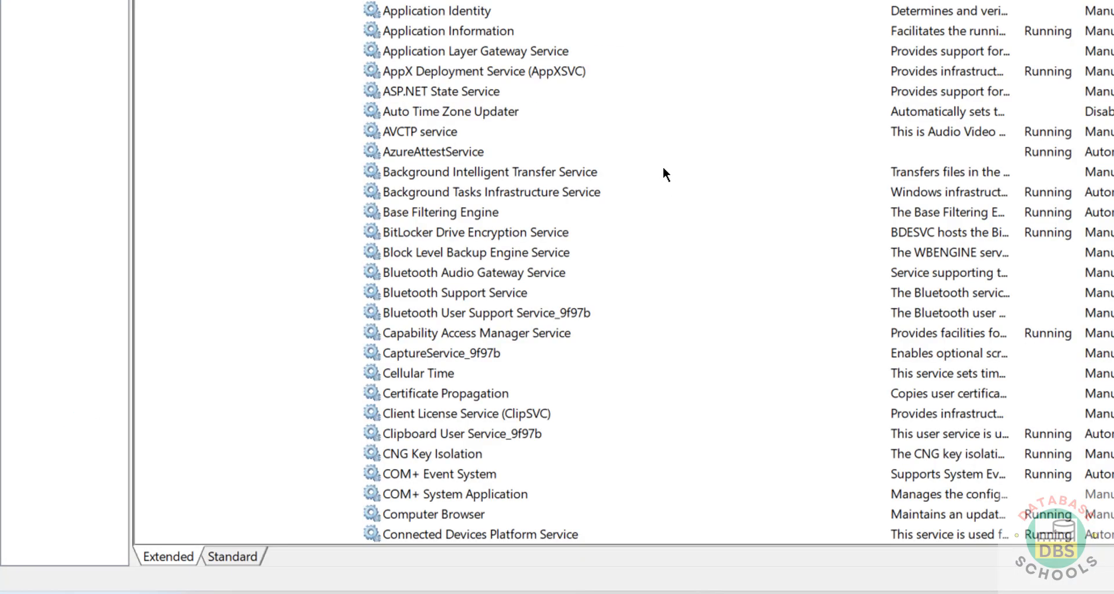
left_click(579, 173)
key("p")
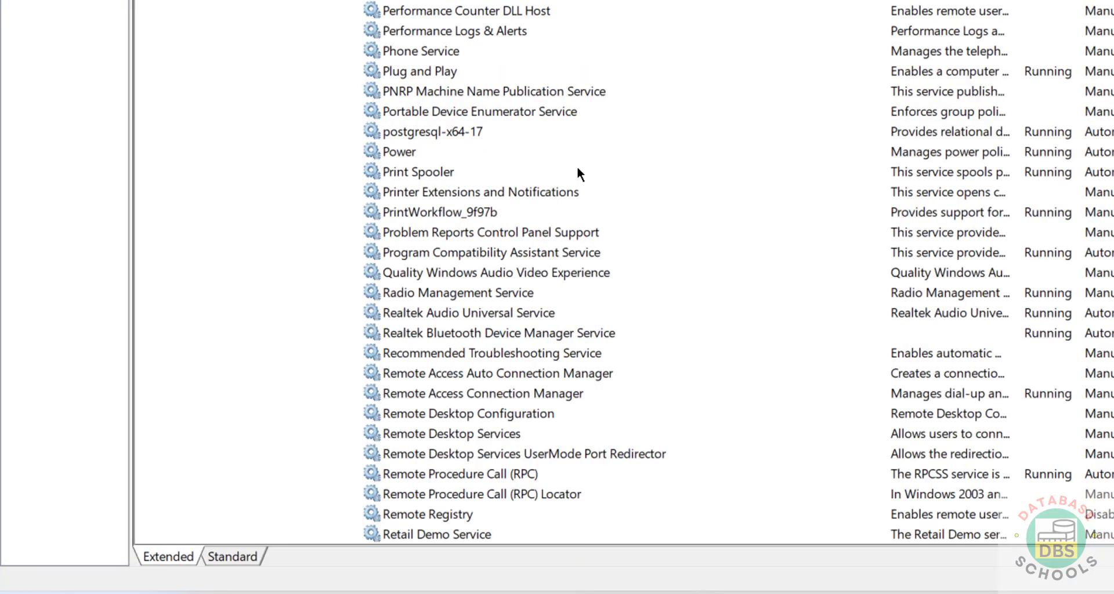
left_click(467, 138)
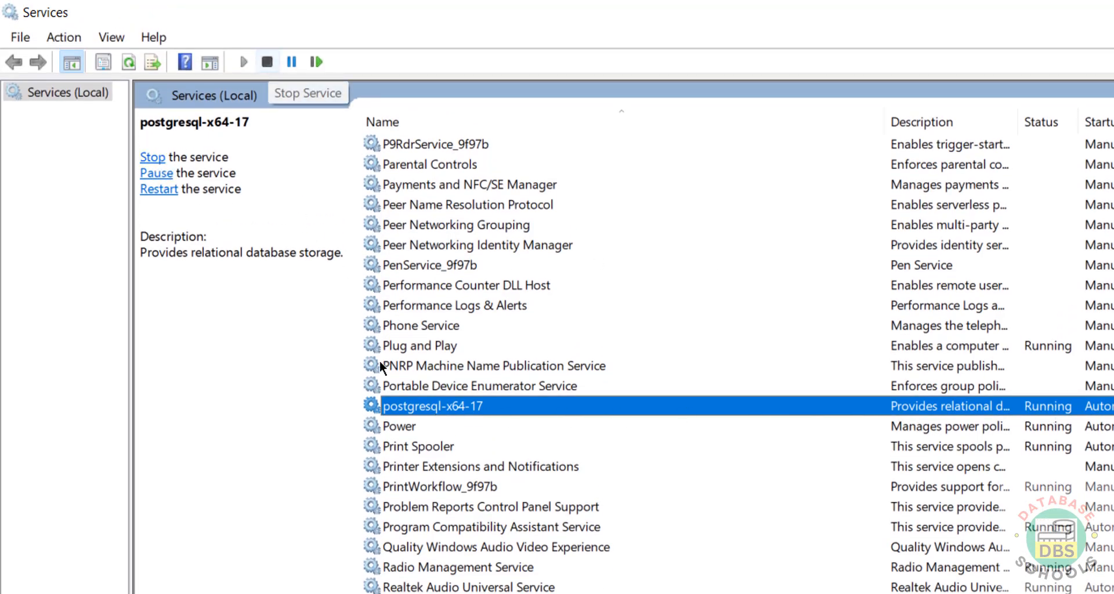
right_click(414, 411)
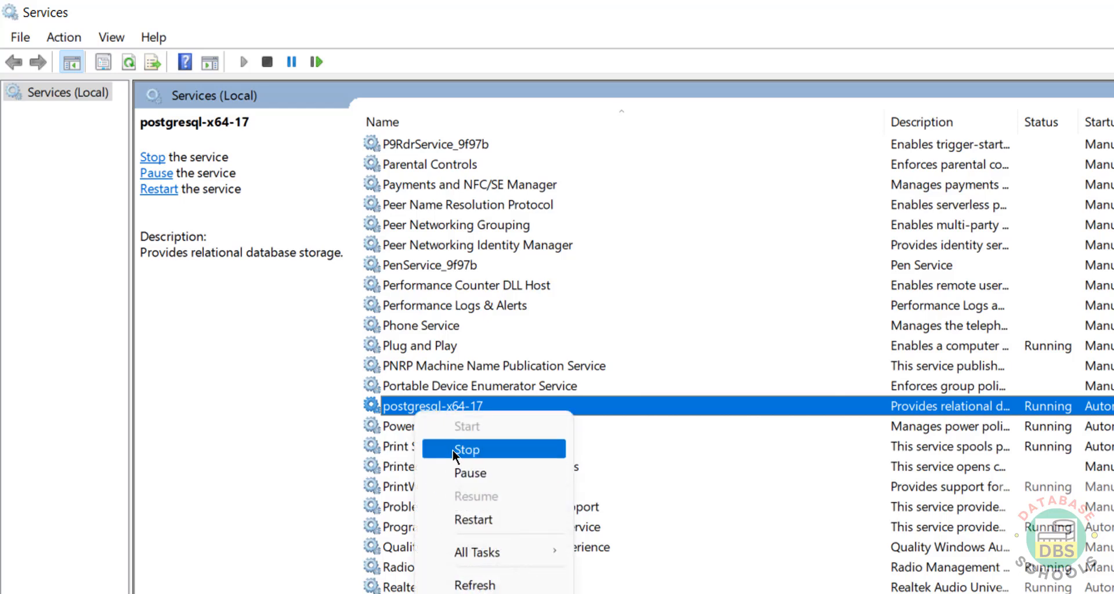
left_click(652, 328)
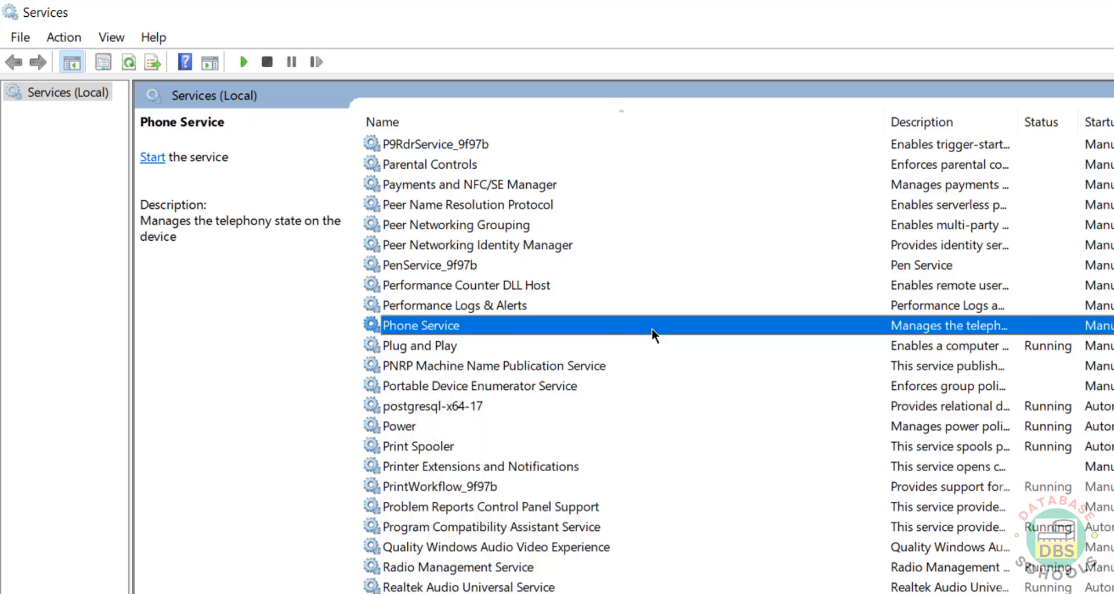
right_click(426, 410)
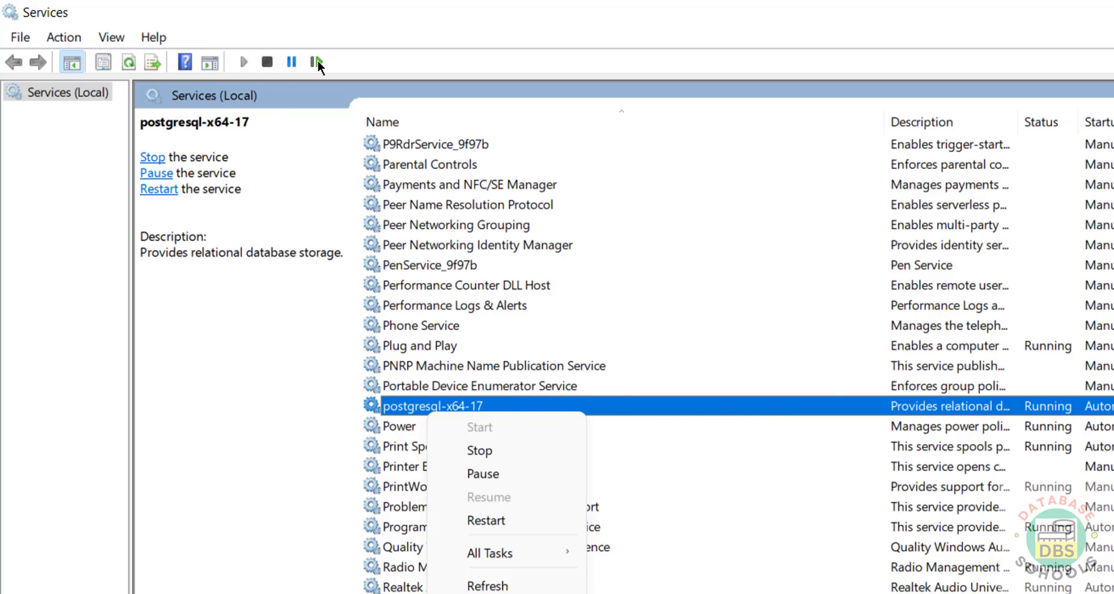
left_click(649, 593)
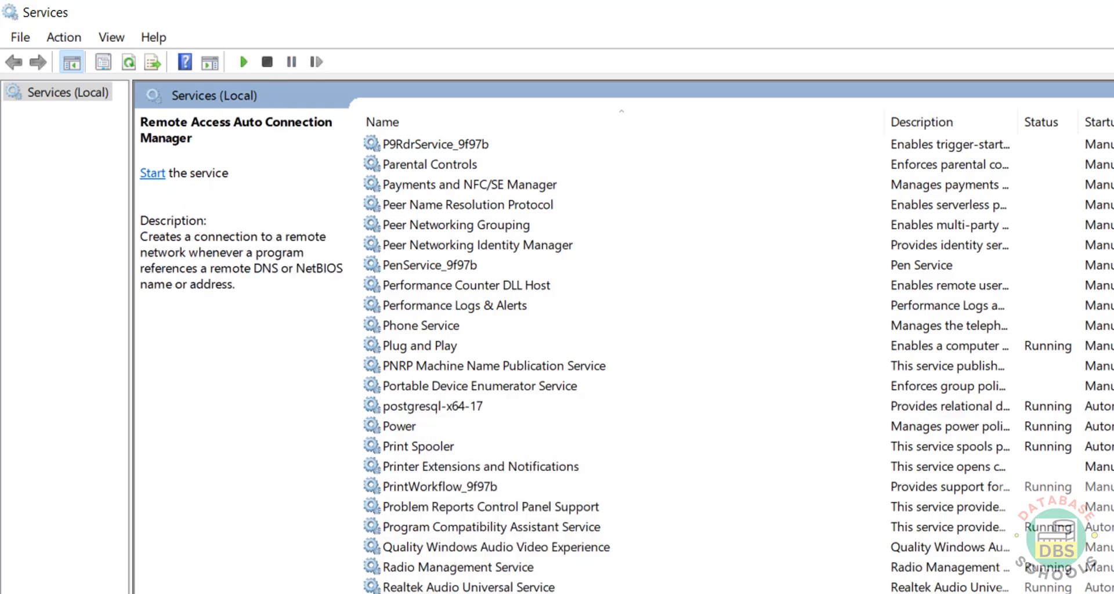